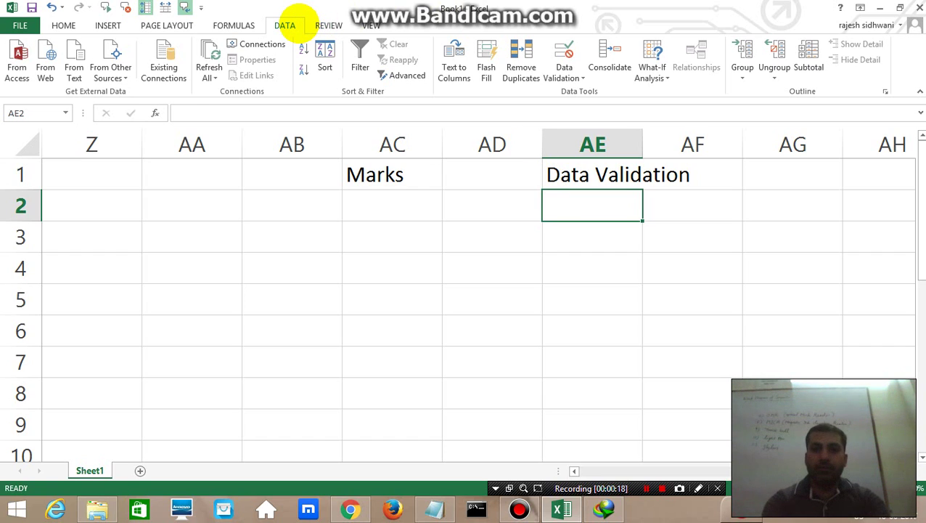
# Step: Enter the note "Data ---- Data validation" in cell AE2, below the Data Validation heading
pyautogui.write('Data ----')
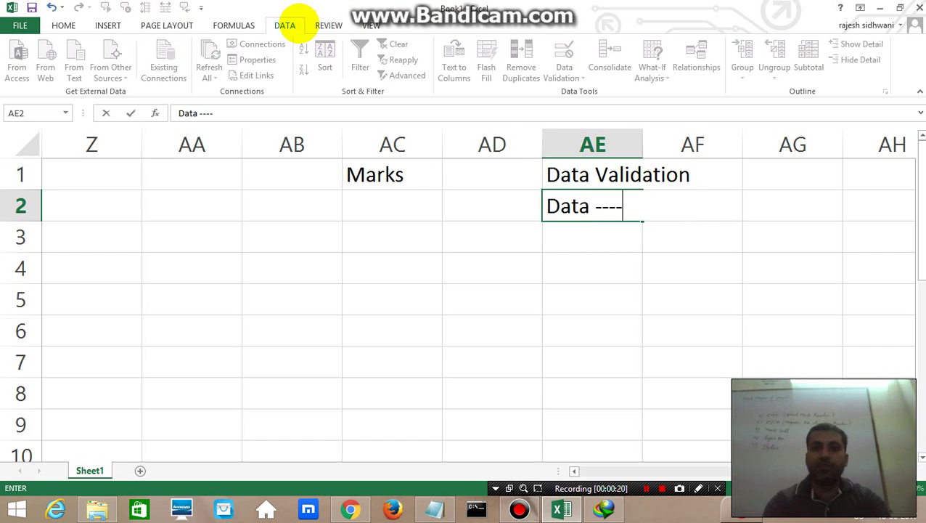
pyautogui.write(' Data vali')
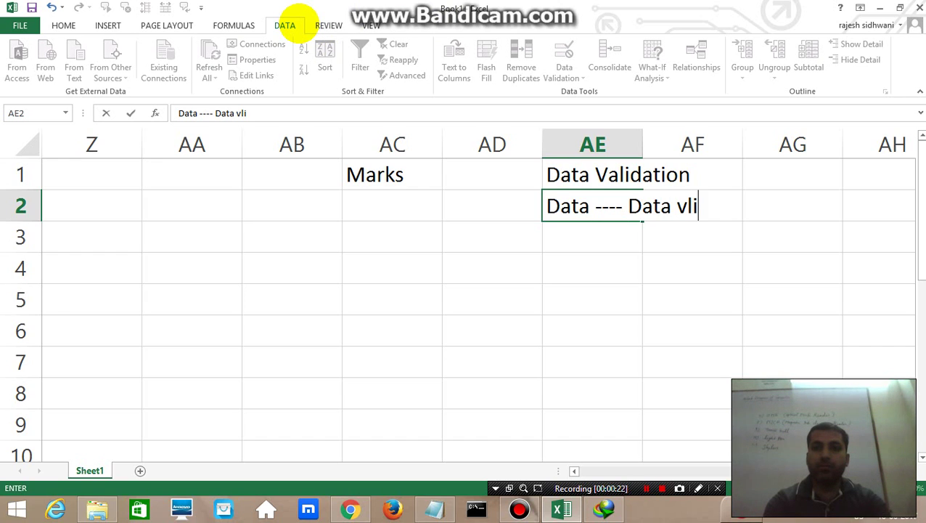
pyautogui.press('BackSpace')
pyautogui.press('BackSpace')
pyautogui.write('alidation')
pyautogui.press('Return')
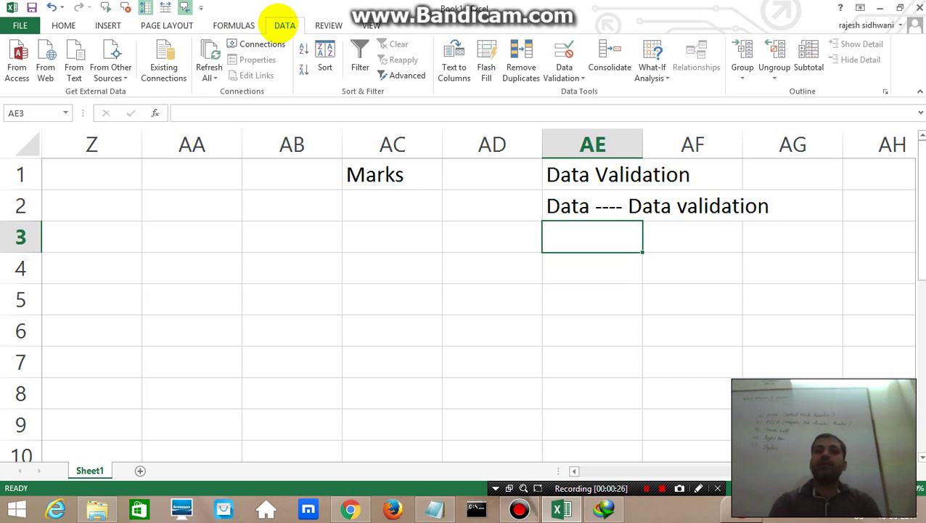
# Step: Select the entire Marks column AC
pyautogui.click(580, 76)
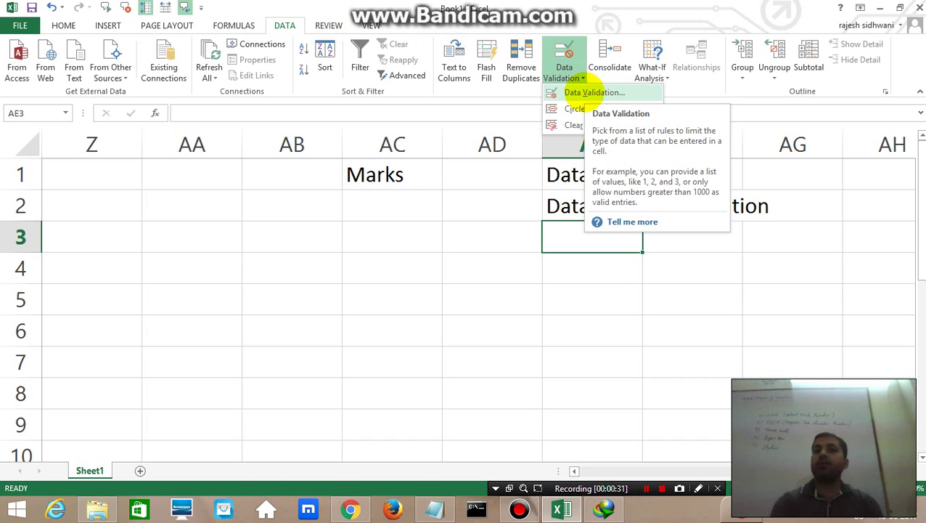
pyautogui.click(381, 202)
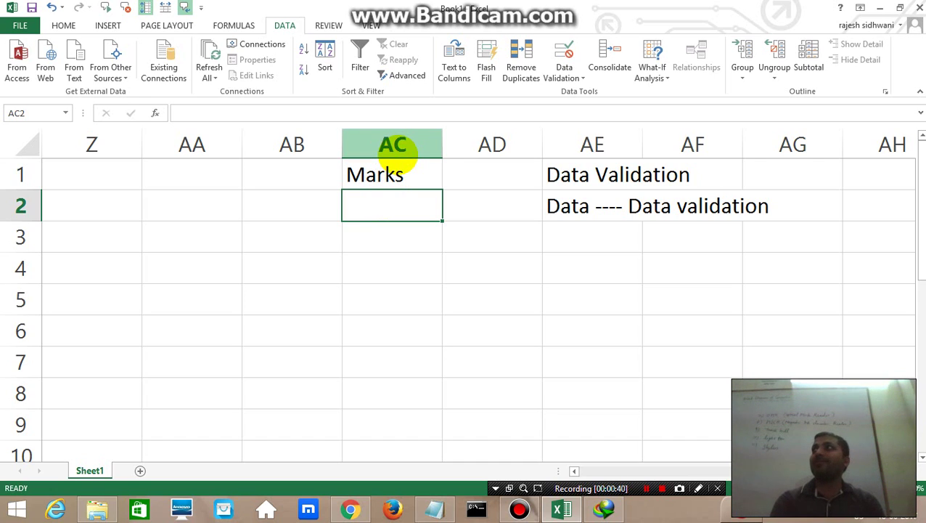
pyautogui.click(392, 149)
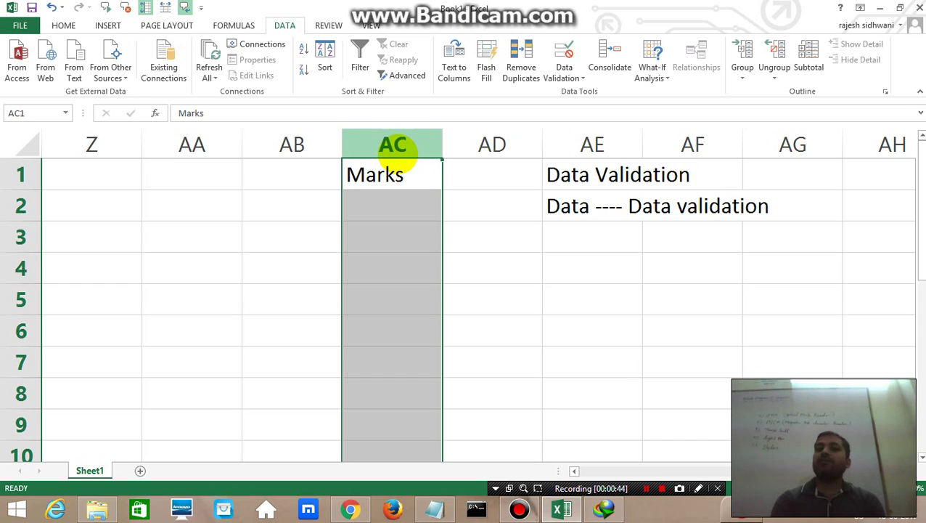
pyautogui.click(406, 201)
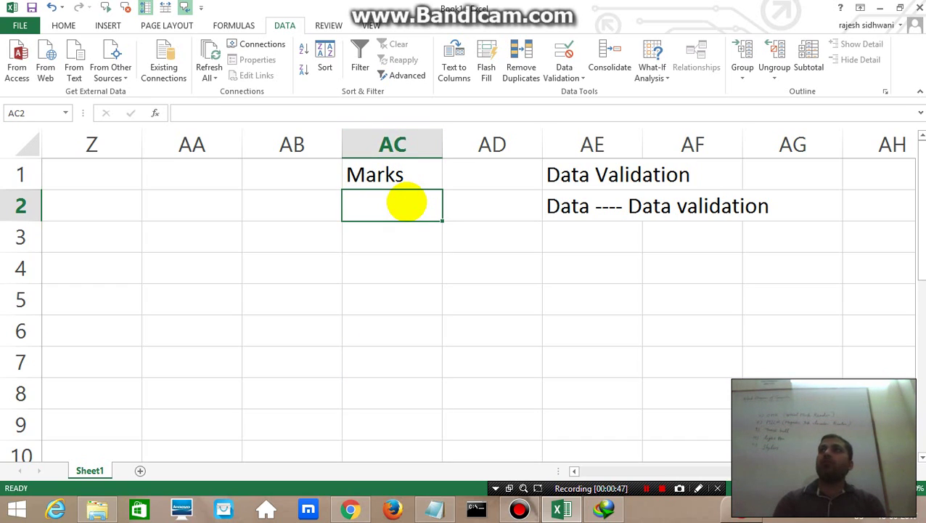
pyautogui.hotkey('ctrl', 'space')
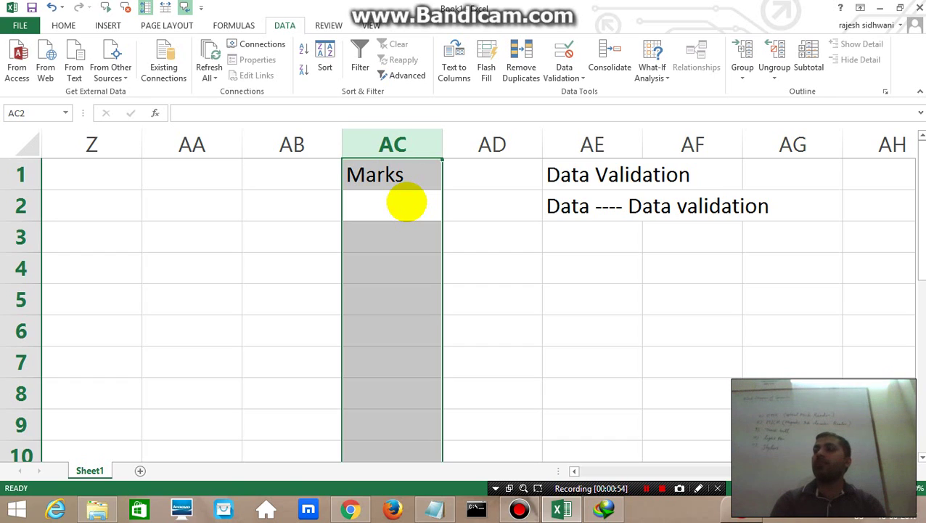
pyautogui.press('Down')
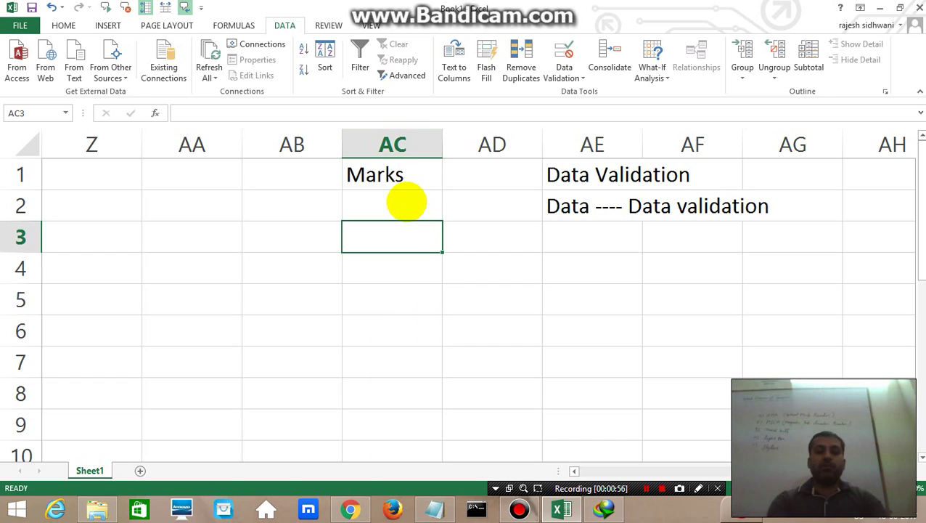
pyautogui.hotkey('ctrl', 'space')
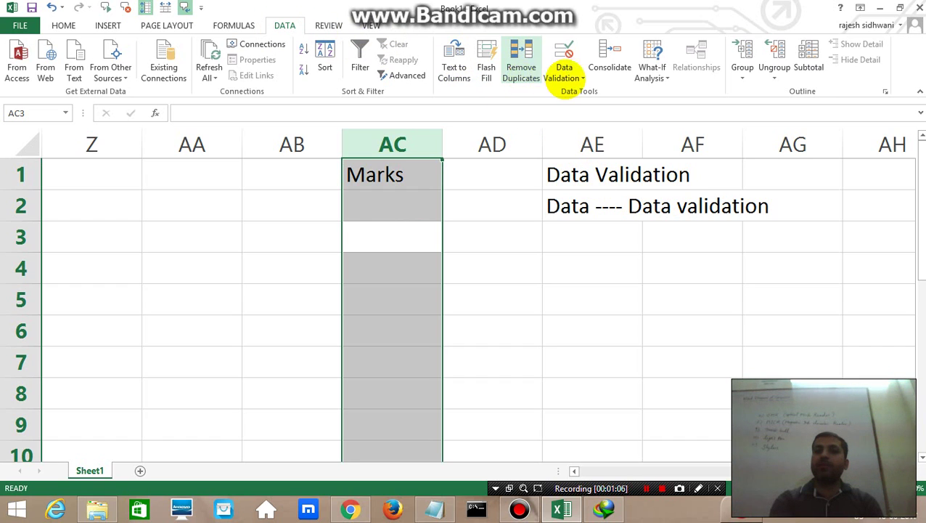
pyautogui.click(566, 77)
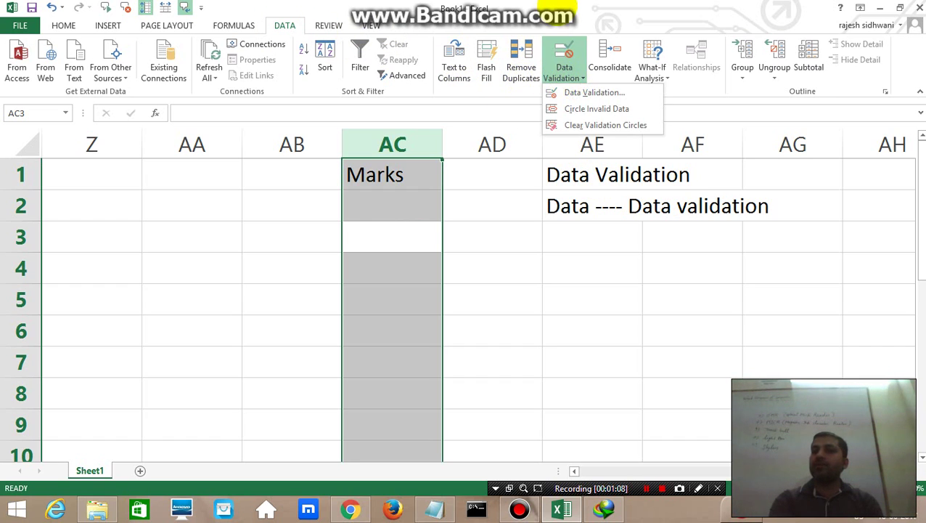
pyautogui.click(556, 5)
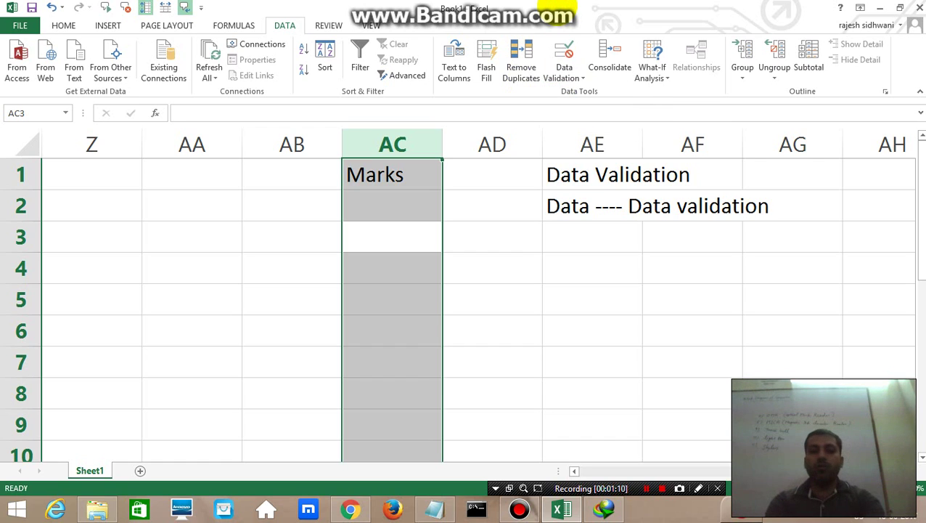
pyautogui.hotkey('alt', 'd')
pyautogui.press('l')
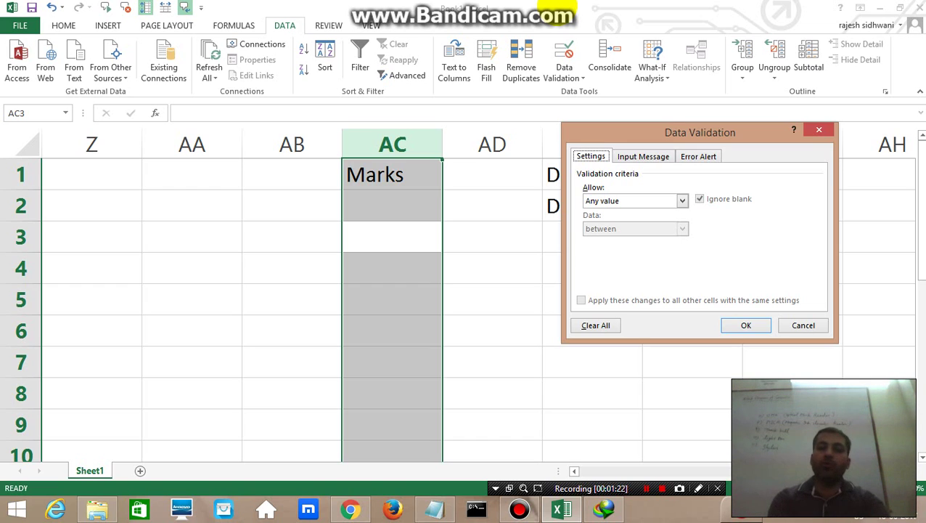
pyautogui.press('Escape')
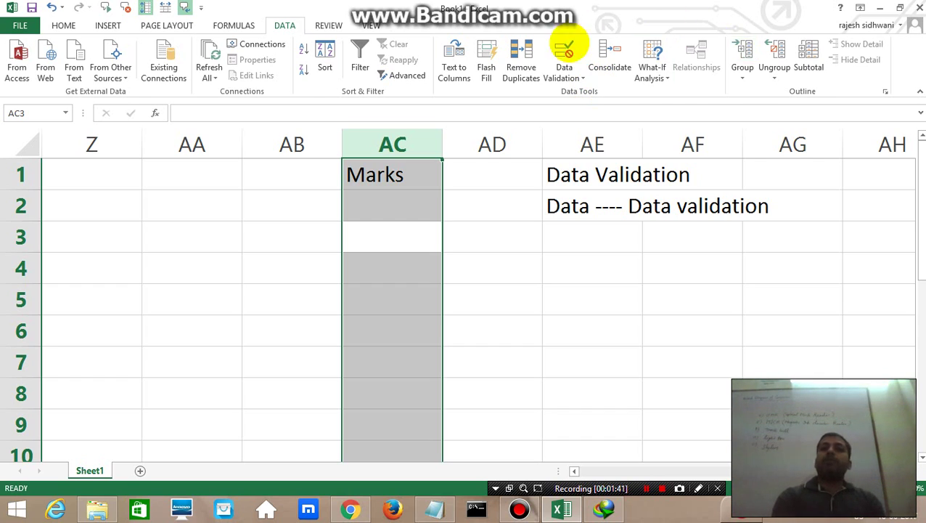
pyautogui.click(575, 77)
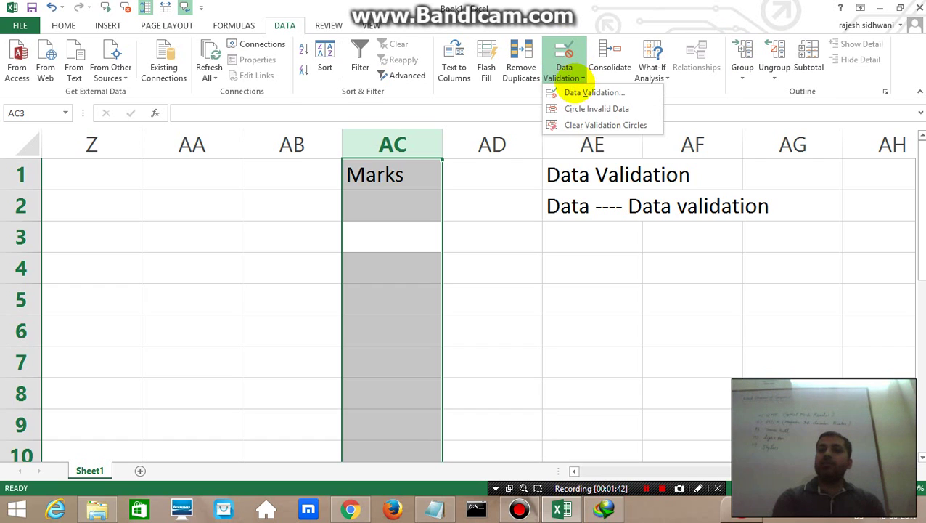
pyautogui.click(579, 91)
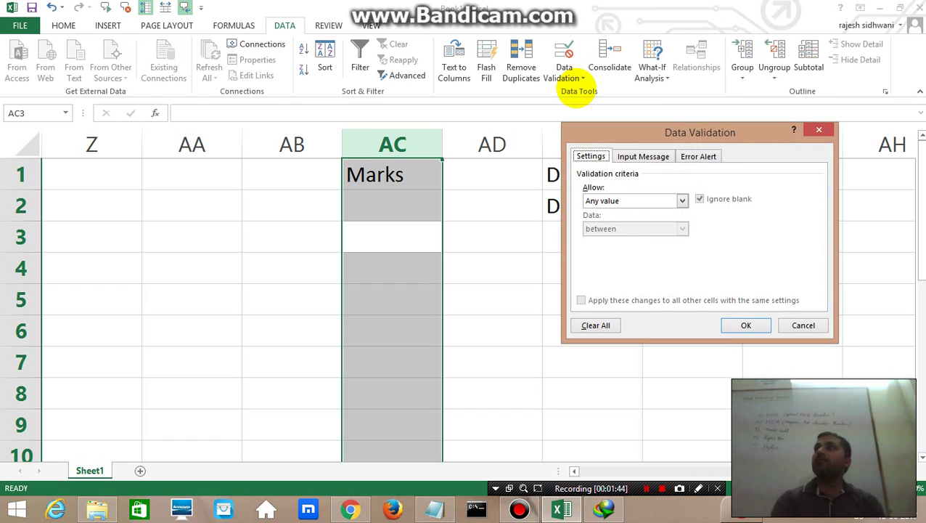
pyautogui.press('Escape')
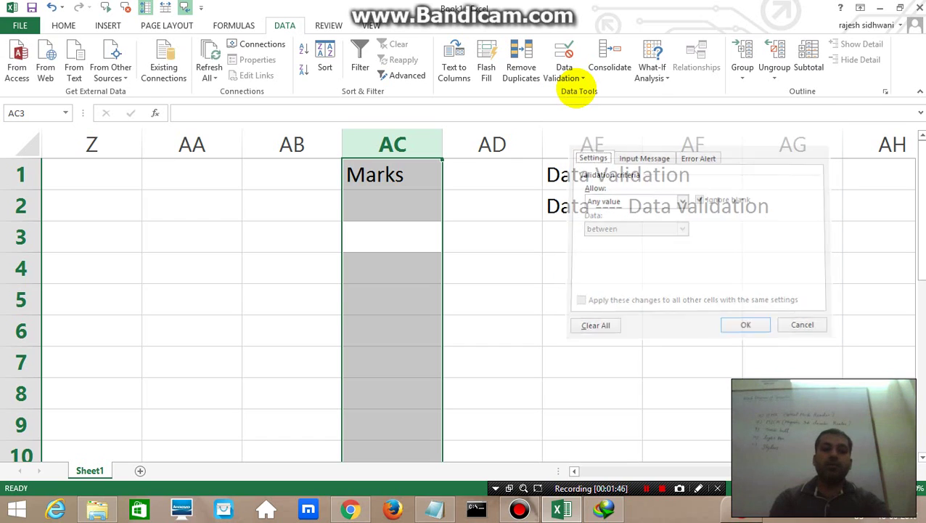
# Step: Apply data validation to the Marks column, allowing only whole numbers between 0 and 100
pyautogui.hotkey('alt', 'd')
pyautogui.press('l')
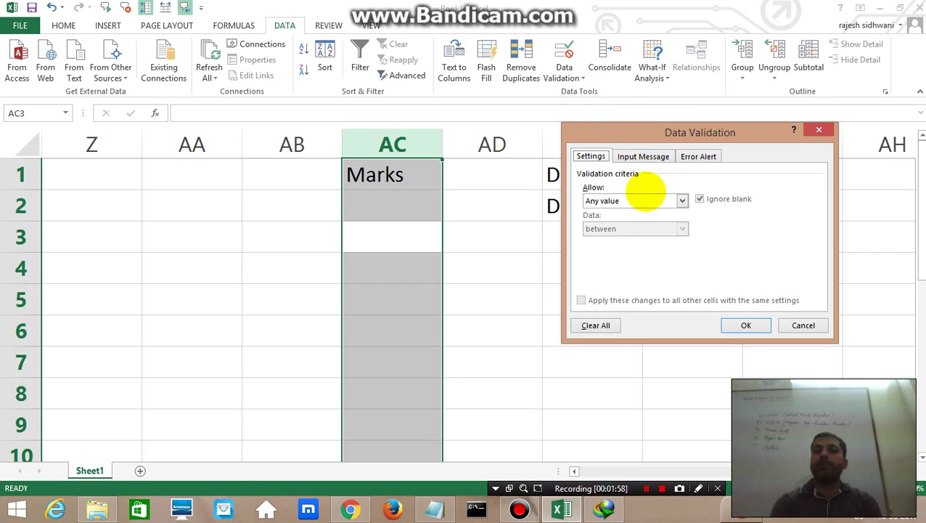
pyautogui.click(643, 199)
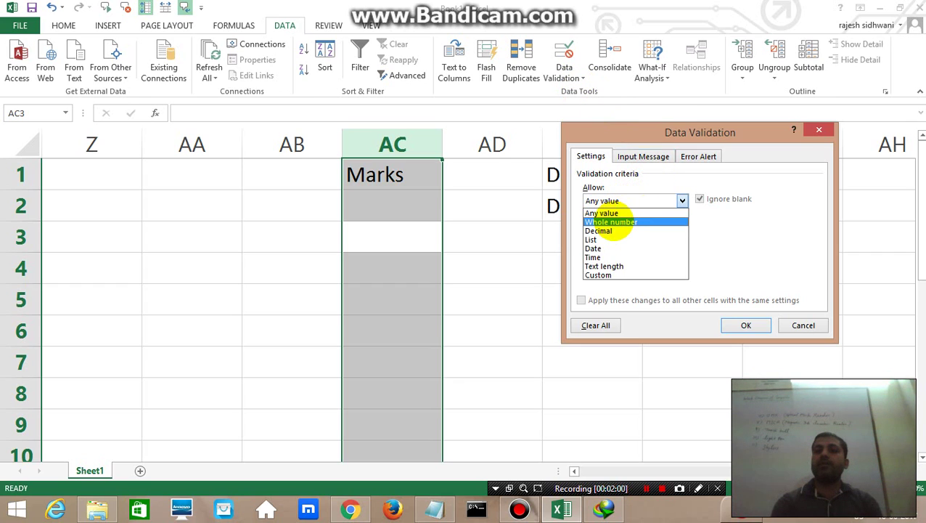
pyautogui.click(611, 221)
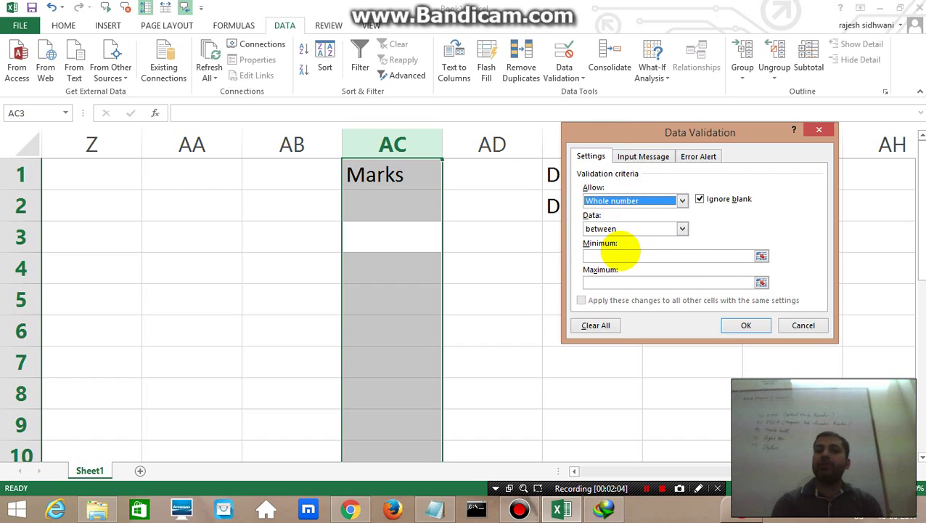
pyautogui.click(618, 254)
pyautogui.write('0')
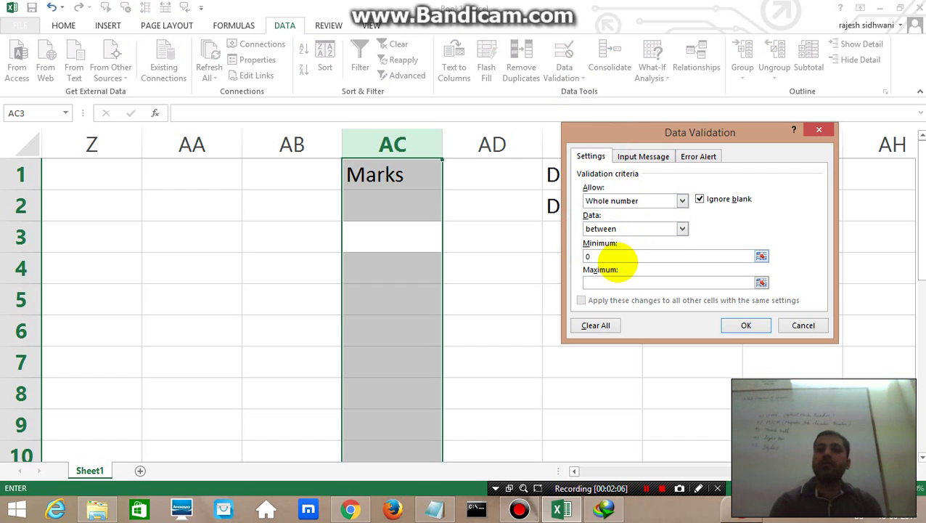
pyautogui.click(614, 281)
pyautogui.write('100')
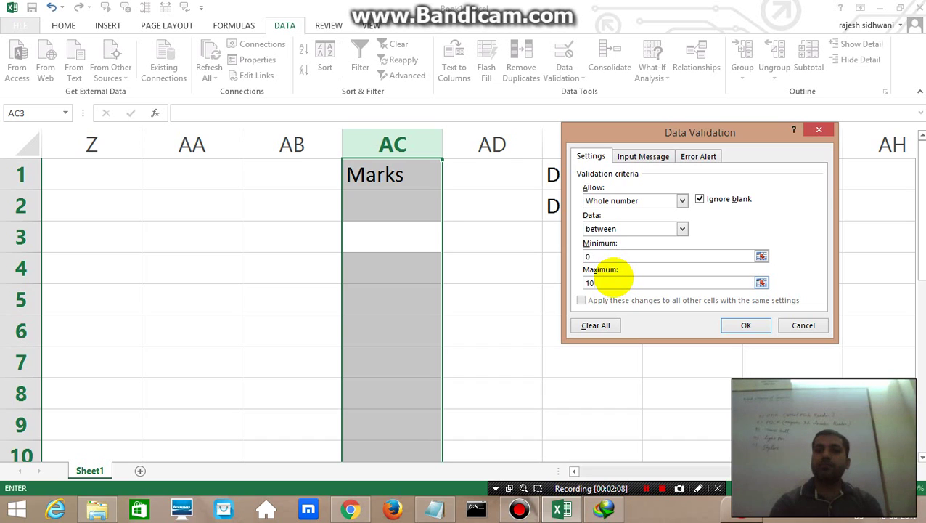
pyautogui.click(735, 321)
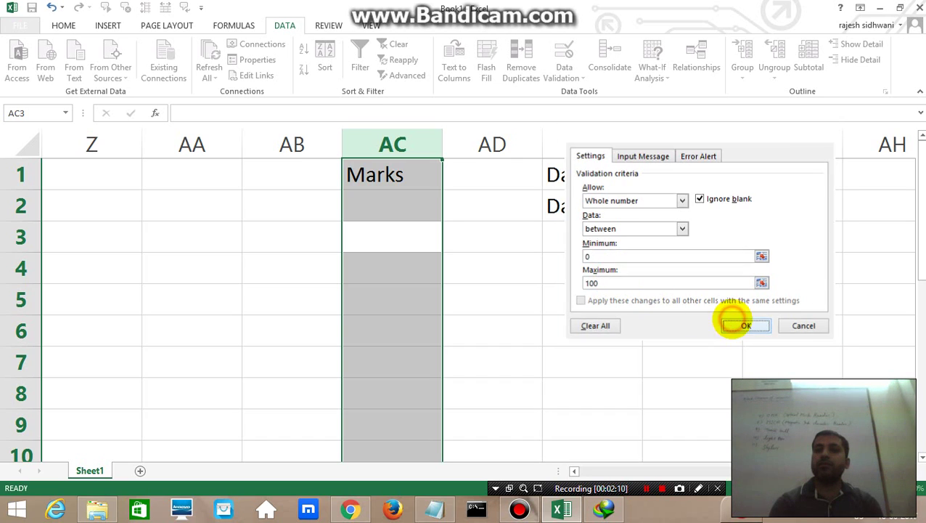
# Step: Enter the marks 0, 2, 5, 88 and 99 in cells AC2 to AC6
pyautogui.click(407, 239)
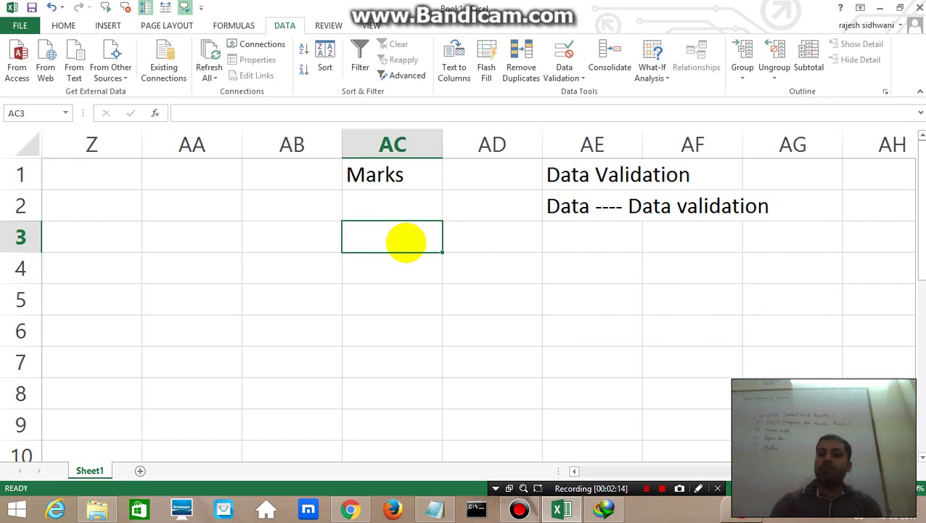
pyautogui.press('Up')
pyautogui.write('0')
pyautogui.press('Return')
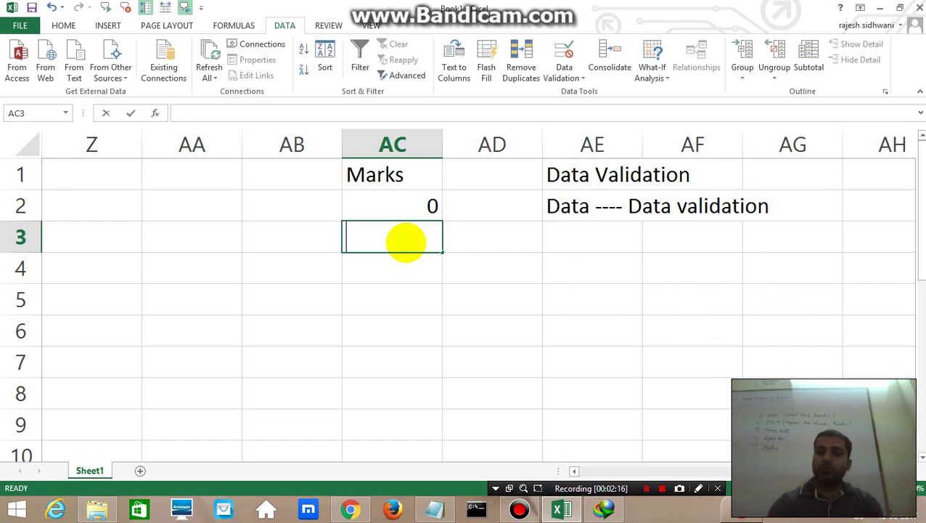
pyautogui.write('2')
pyautogui.press('Return')
pyautogui.write('5')
pyautogui.press('Return')
pyautogui.write('88')
pyautogui.hotkey('ctrl', 'Return')
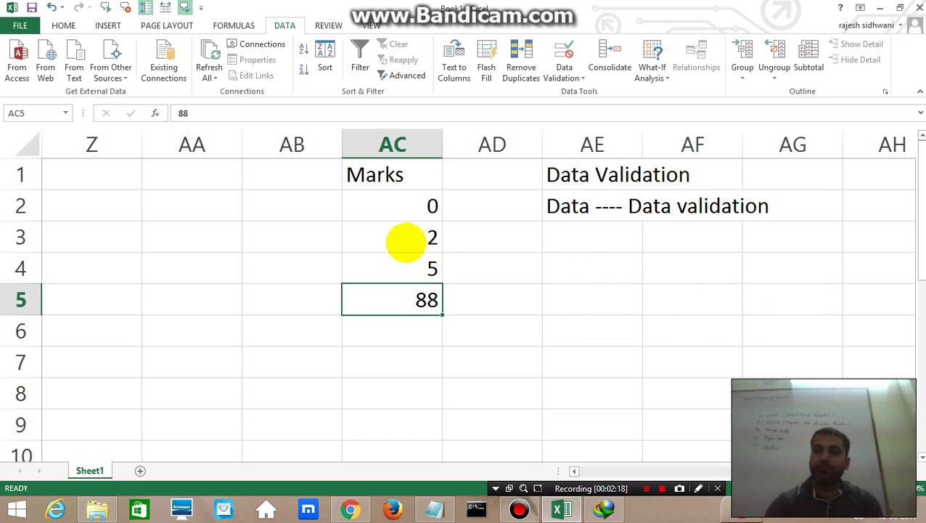
pyautogui.press('Return')
pyautogui.write('99')
pyautogui.hotkey('ctrl', 'Return')
pyautogui.press('Return')
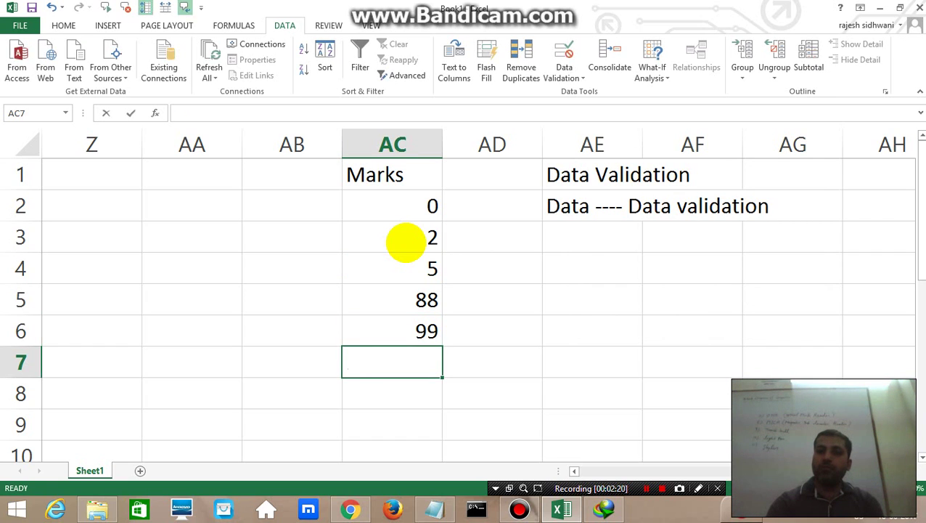
# Step: Test the validation rule by trying to enter 1000 in cell AC7
pyautogui.write('1000')
pyautogui.press('Return')
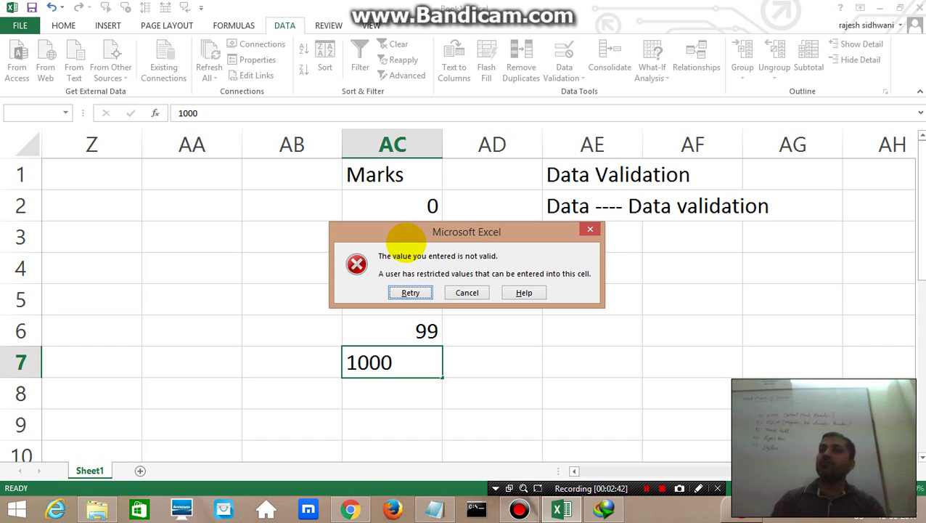
pyautogui.press('Escape')
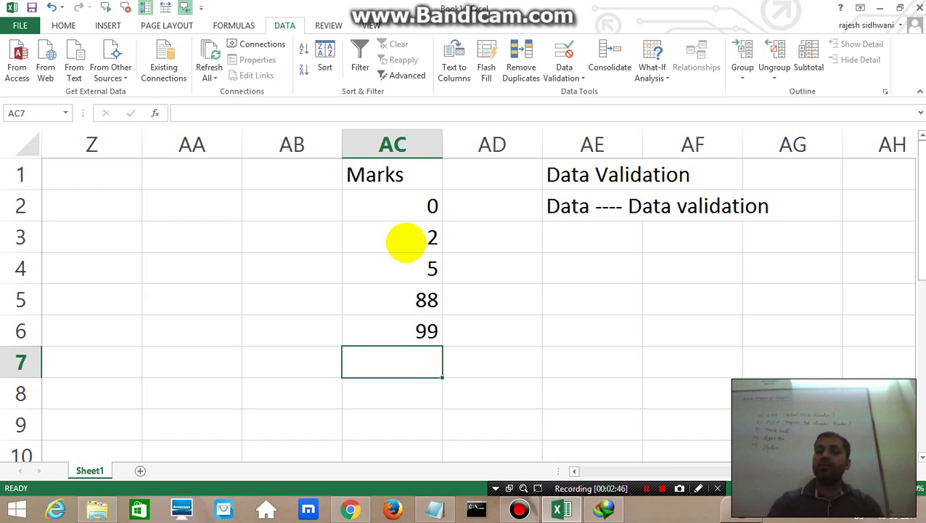
# Step: Try to enter 500 in cell AC7, retry it, and abandon the entry
pyautogui.write('500')
pyautogui.press('Return')
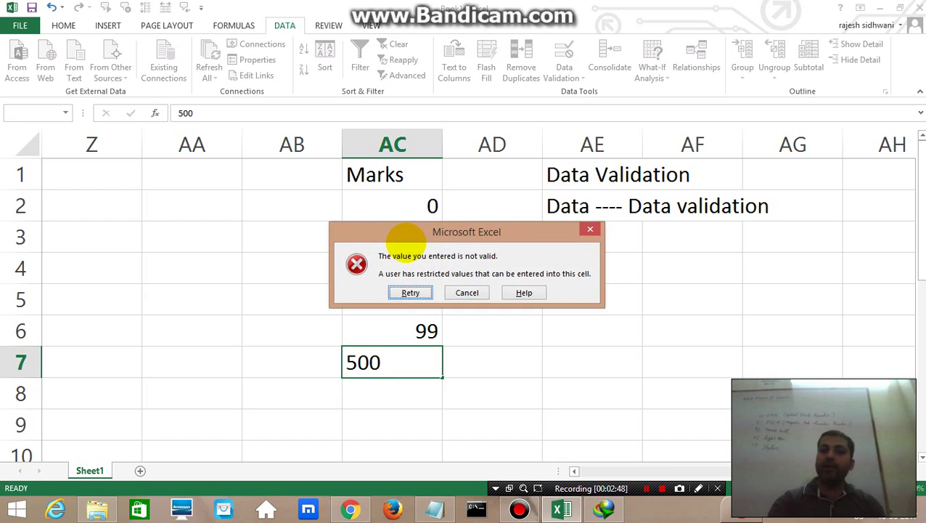
pyautogui.press('Return')
pyautogui.press('BackSpace')
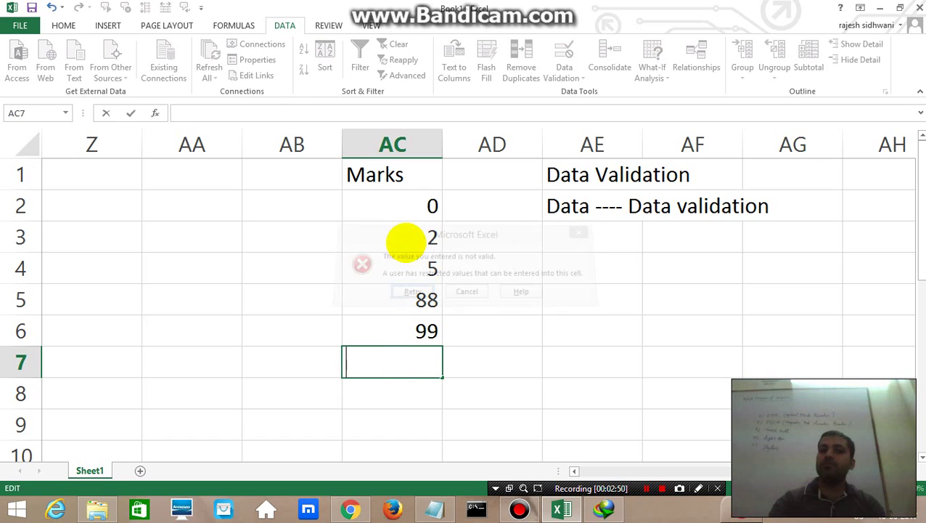
pyautogui.write('500')
pyautogui.press('Return')
pyautogui.press('Return')
pyautogui.press('Return')
pyautogui.press('Return')
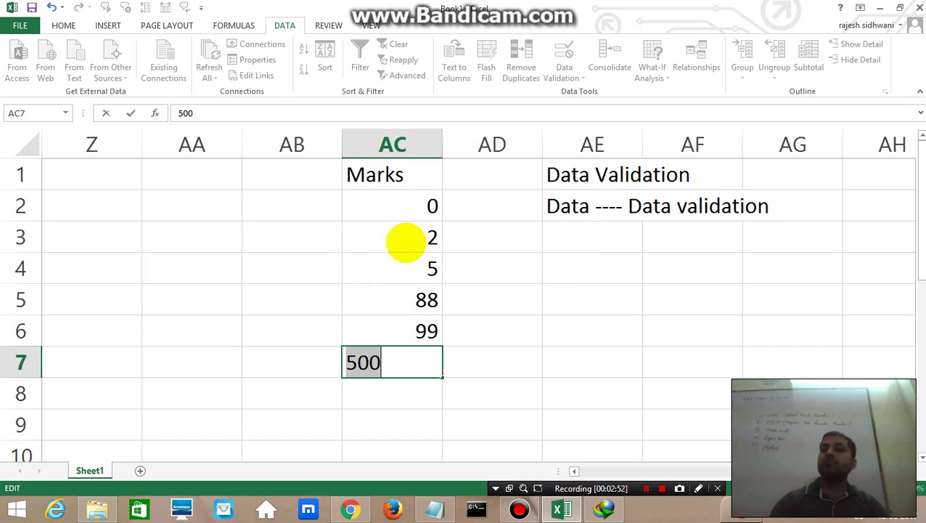
pyautogui.press('Escape')
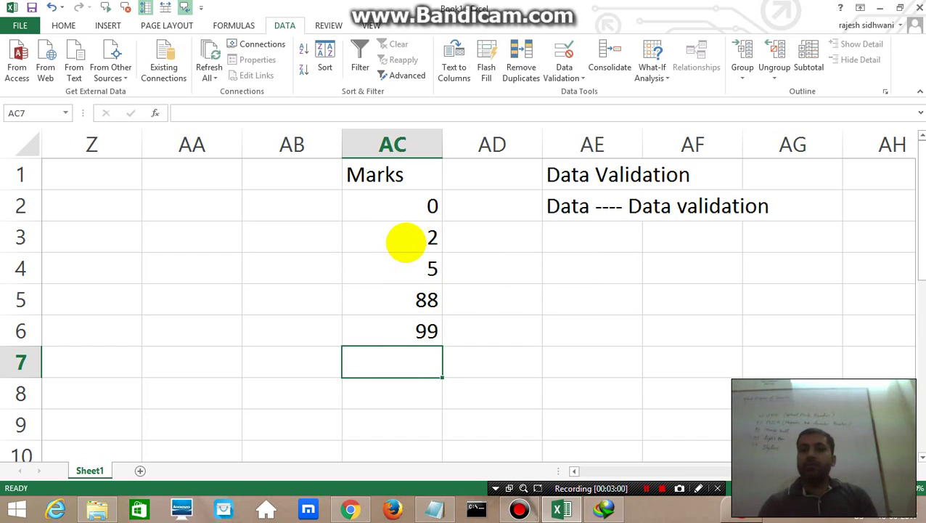
# Step: Enter the heading Mobile No. in cell AH1
pyautogui.press('Right')
pyautogui.press('Right')
pyautogui.press('Right')
pyautogui.press('Right')
pyautogui.press('Right')
pyautogui.press('Right')
pyautogui.press('Left')
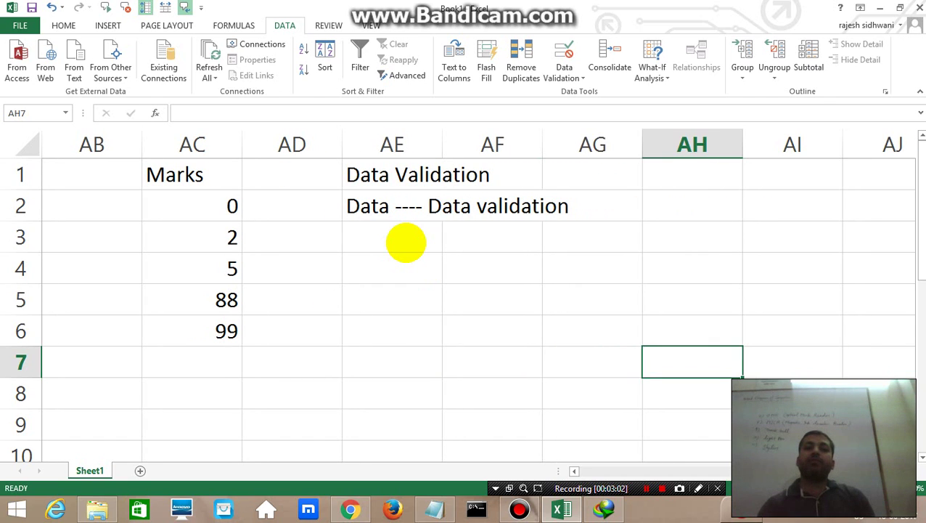
pyautogui.press('Left')
pyautogui.press('Up')
pyautogui.press('Up')
pyautogui.press('Up')
pyautogui.press('Up')
pyautogui.press('Up')
pyautogui.press('Up')
pyautogui.press('Right')
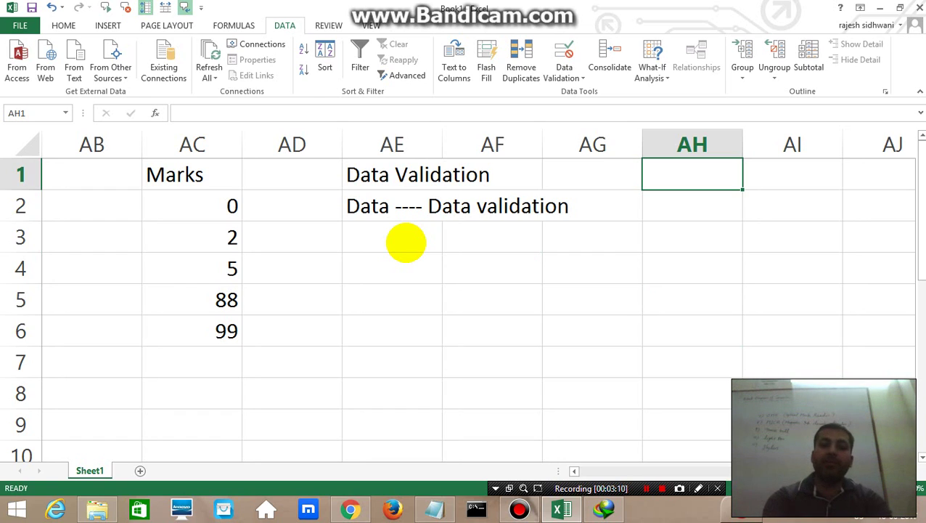
pyautogui.write('Mbo')
pyautogui.press('BackSpace')
pyautogui.press('BackSpace')
pyautogui.write('o')
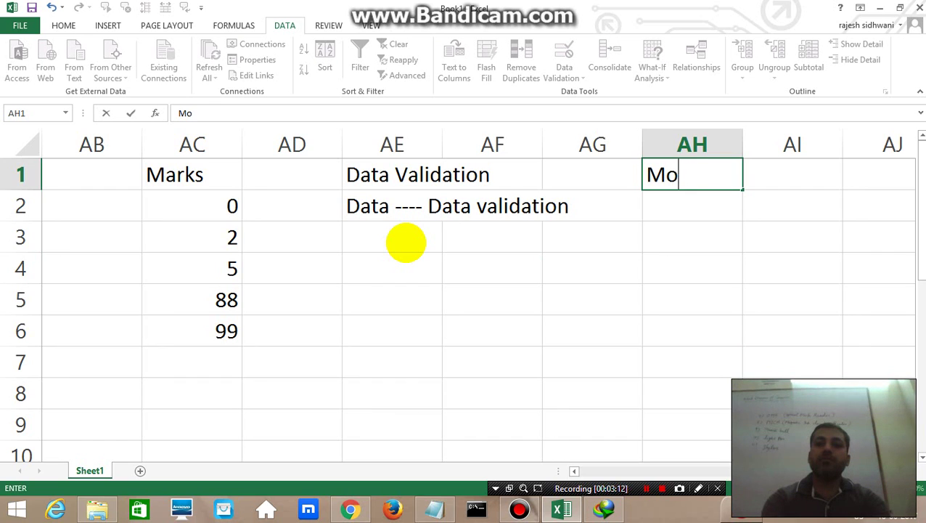
pyautogui.write('bile No.')
pyautogui.press('Return')
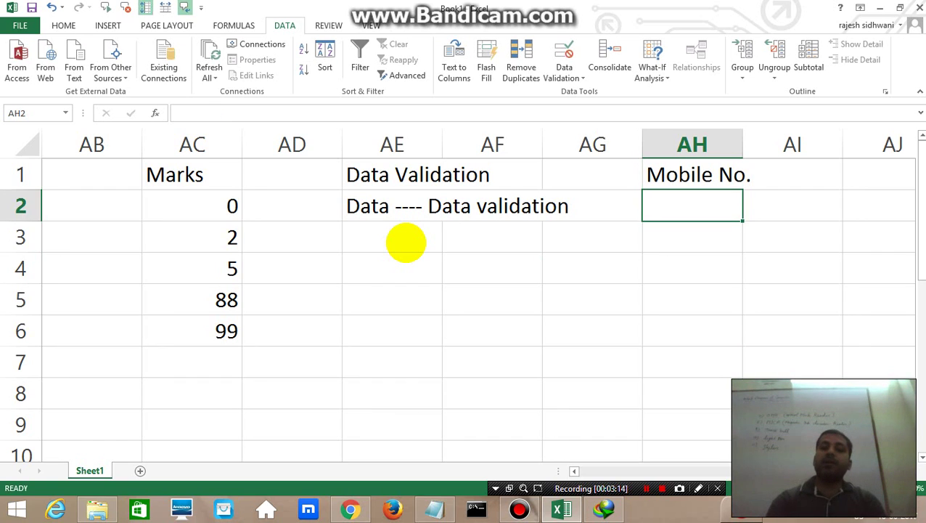
# Step: Enter 12 in cell AH2 as a trial mobile number and delete it
pyautogui.write('12')
pyautogui.press('Return')
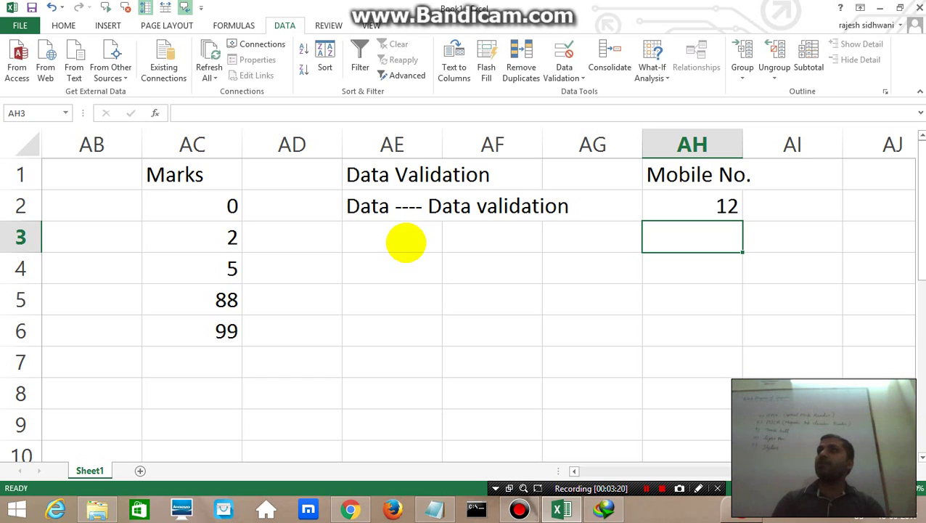
pyautogui.press('Up')
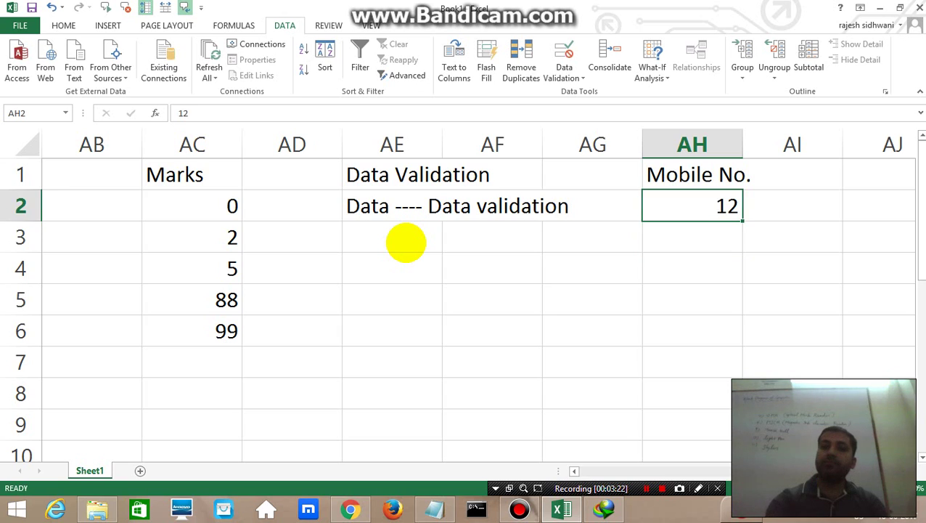
pyautogui.press('Delete')
# Step: AutoFit the width of column AH to the Mobile No. heading
pyautogui.press('Up')
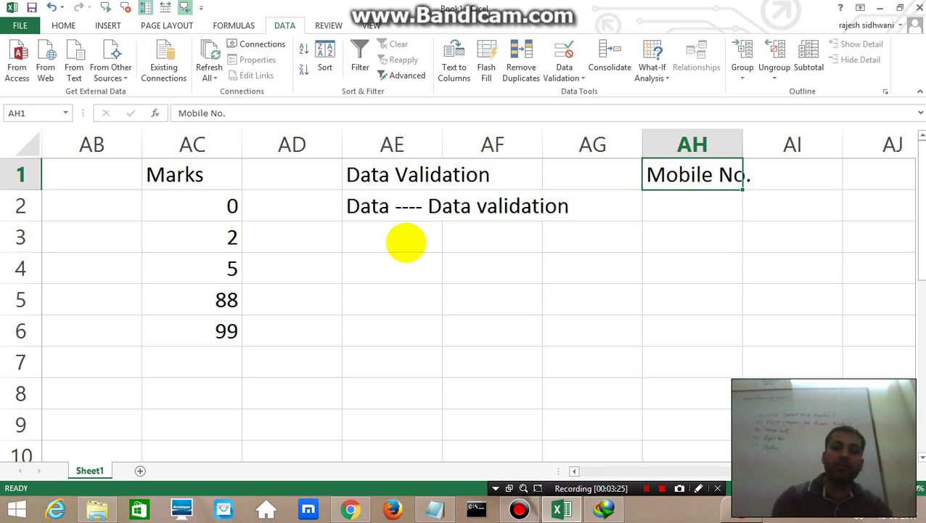
pyautogui.hotkey('alt', 'h')
pyautogui.press('o')
pyautogui.press('i')
# Step: Apply data validation to the whole Mobile No. column, allowing only entries with a text length equal to 10
pyautogui.press('Down')
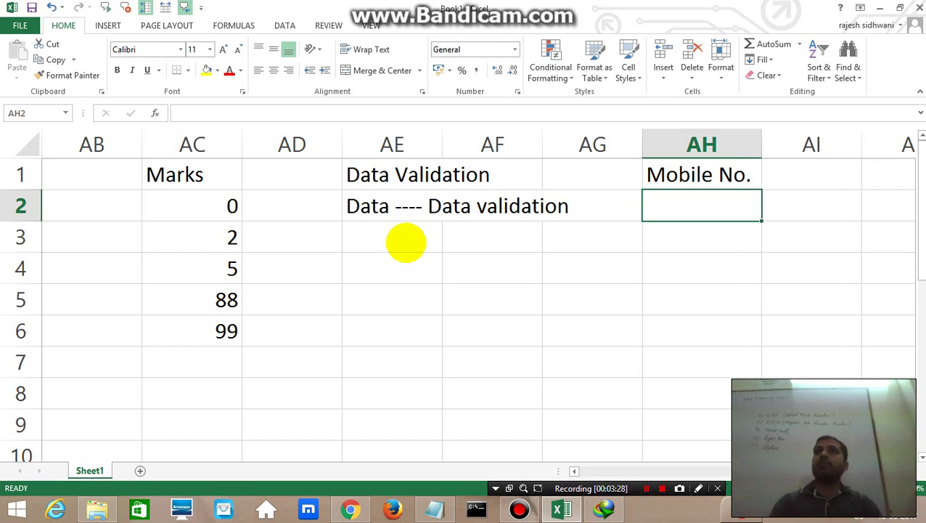
pyautogui.hotkey('ctrl', 'space')
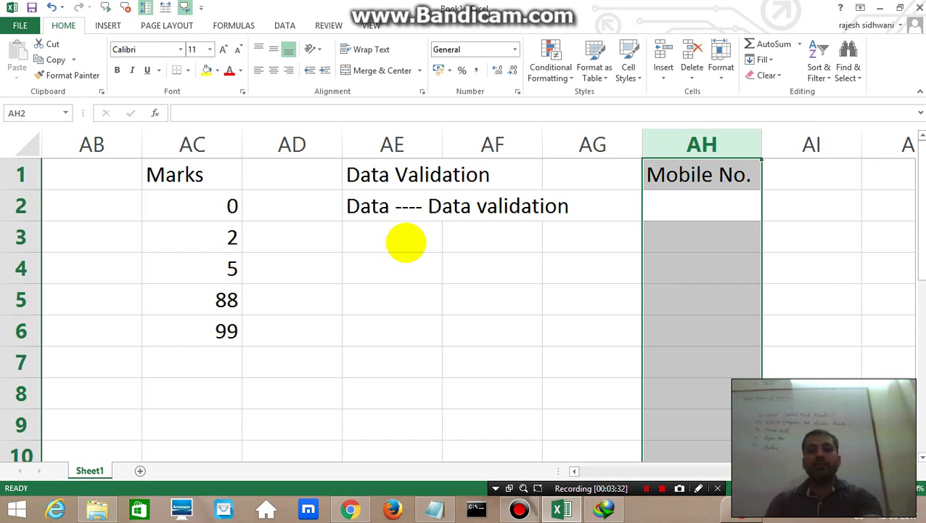
pyautogui.hotkey('alt', 'd')
pyautogui.press('l')
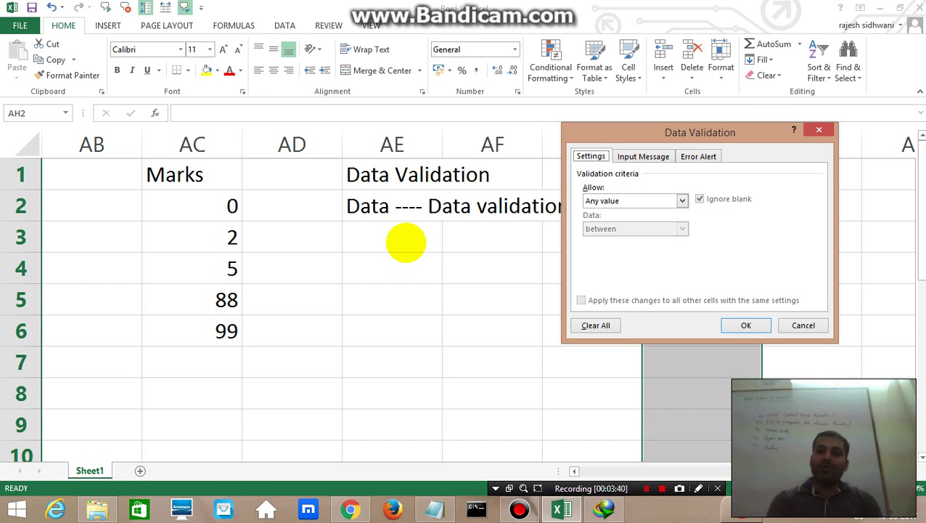
pyautogui.click(682, 200)
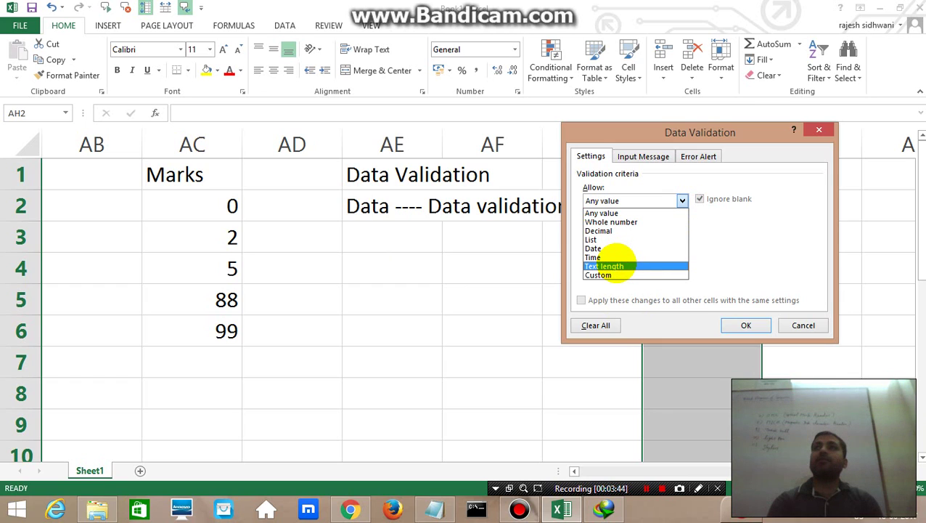
pyautogui.click(615, 265)
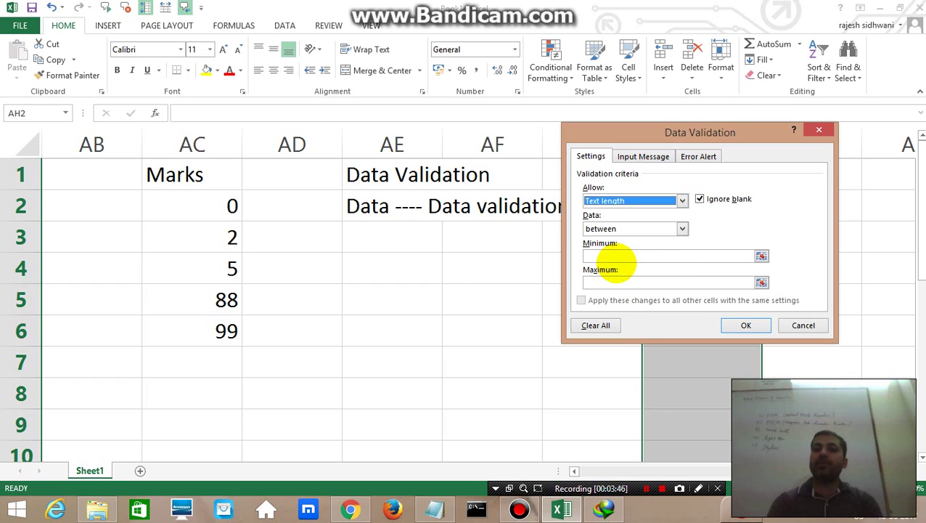
pyautogui.click(617, 228)
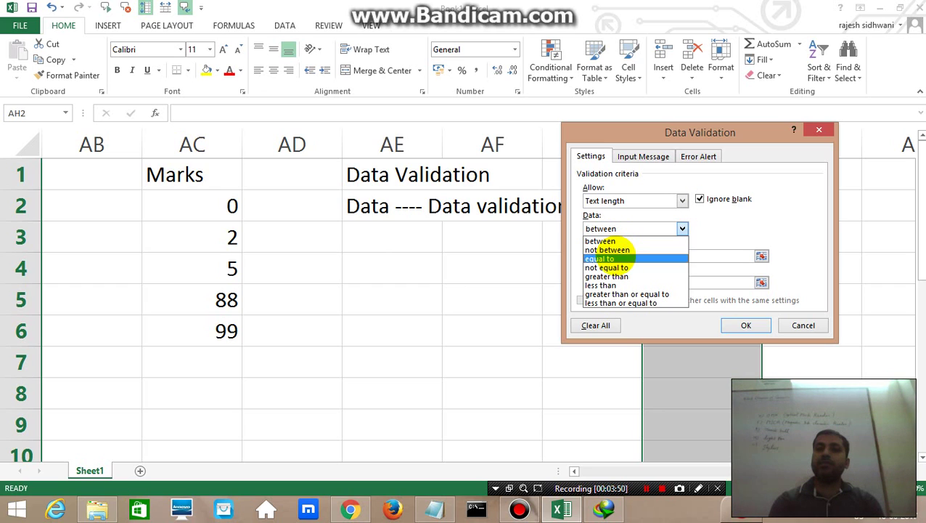
pyautogui.click(614, 259)
pyautogui.click(614, 256)
pyautogui.write('10')
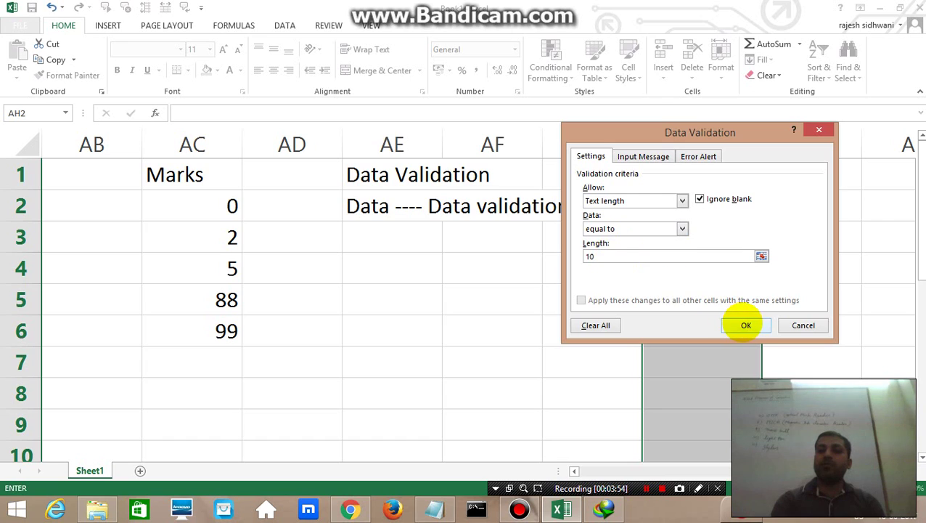
pyautogui.click(744, 323)
# Step: Test the text length rule by trying to enter 12 in cell AH2, and abandon the entry
pyautogui.click(708, 218)
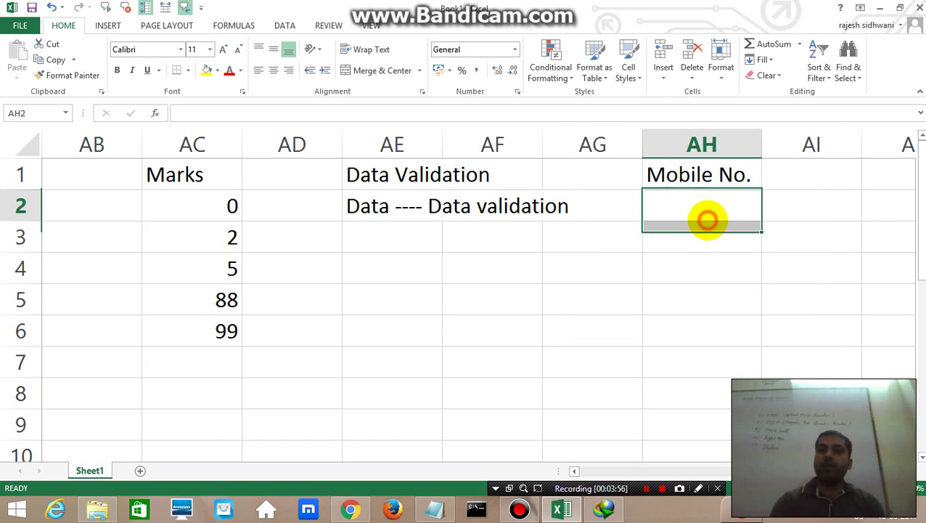
pyautogui.write('12')
pyautogui.press('Return')
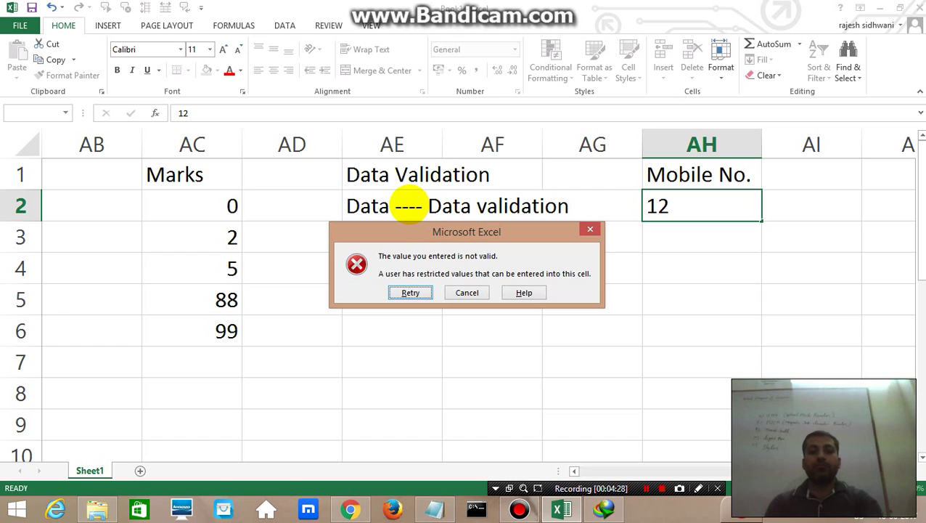
pyautogui.press('Escape')
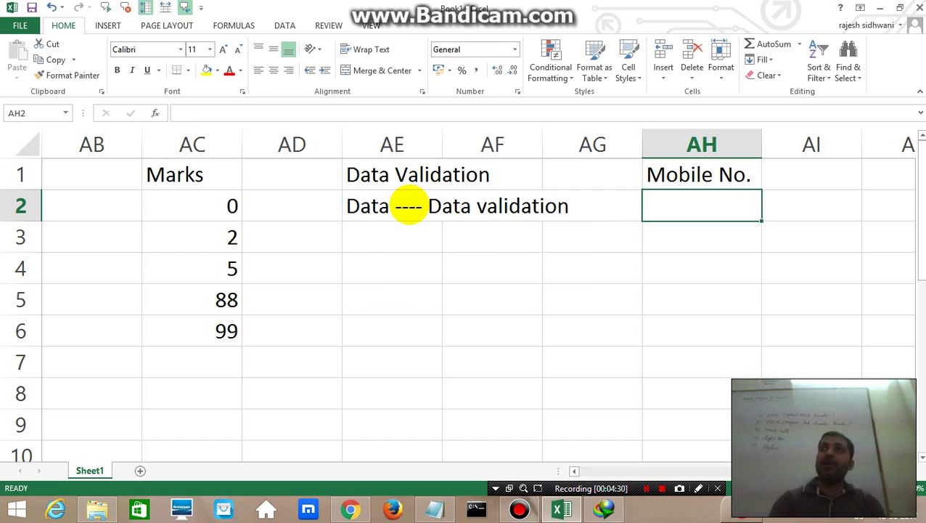
# Step: Enter a ten-digit mobile number in cell AH2 and AutoFit the column width to show it in full
pyautogui.write('14725')
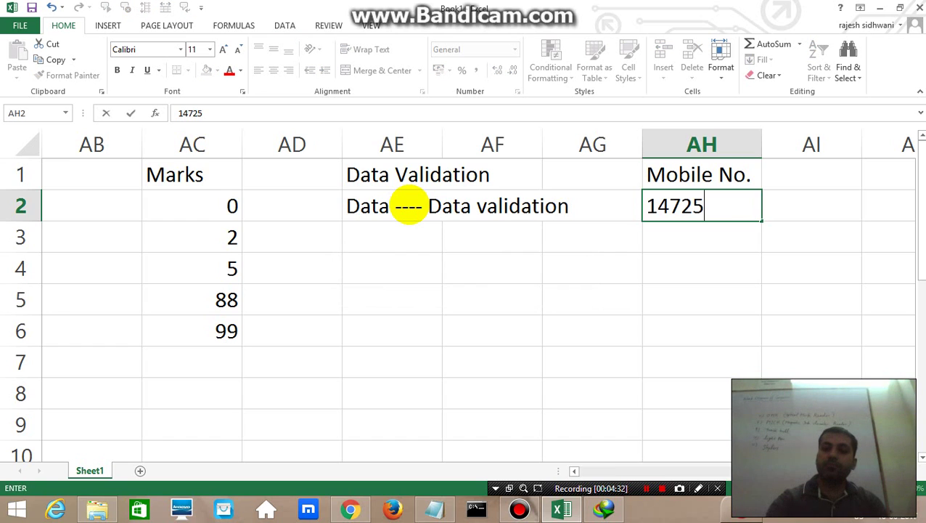
pyautogui.write('83690')
pyautogui.press('Return')
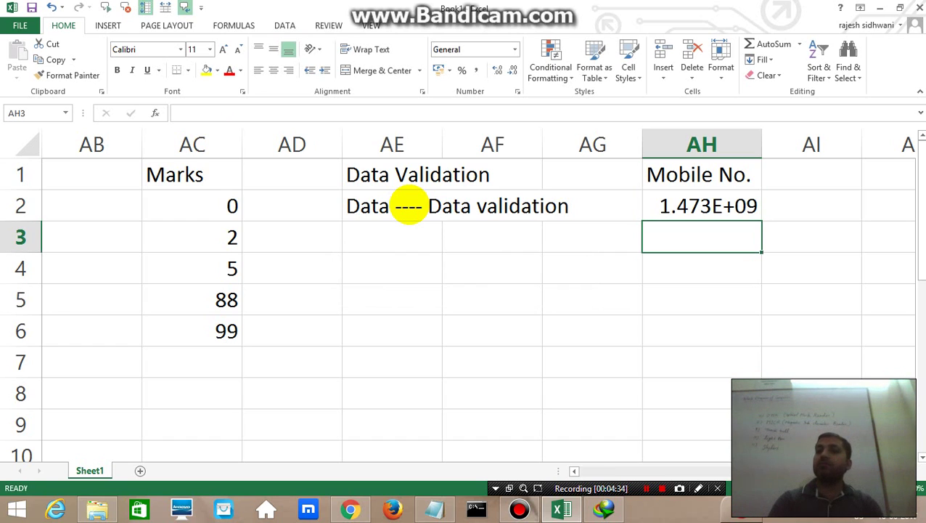
pyautogui.press('Up')
pyautogui.hotkey('alt', 'h')
pyautogui.press('o')
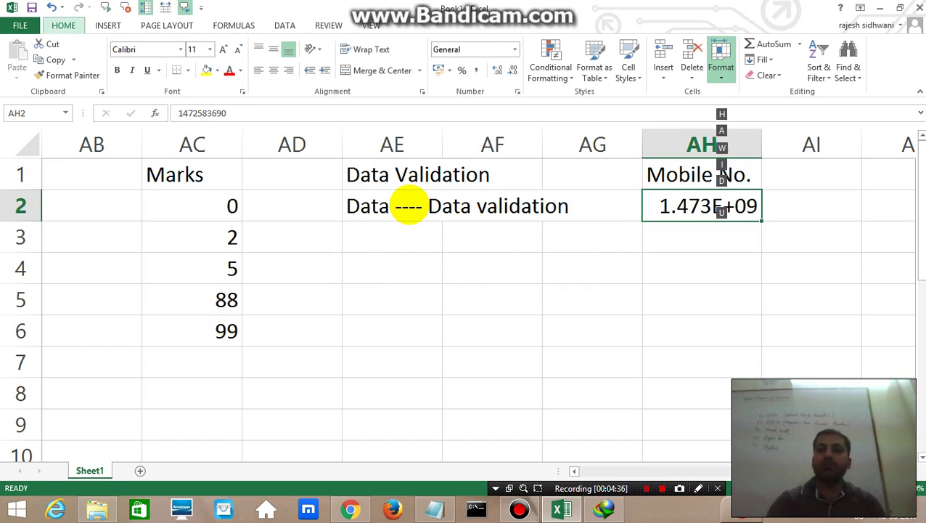
pyautogui.press('i')
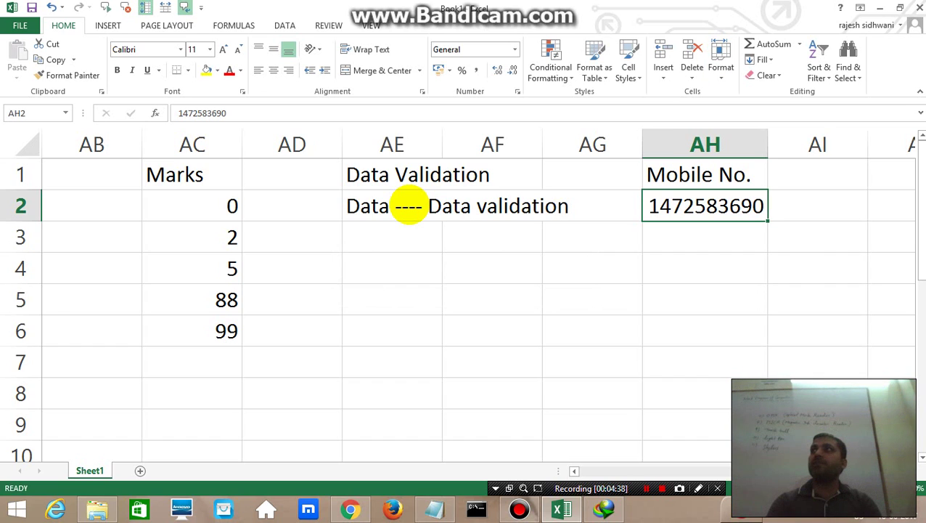
# Step: Enter a second ten-digit mobile number in cell AH3
pyautogui.press('Down')
pyautogui.write('123')
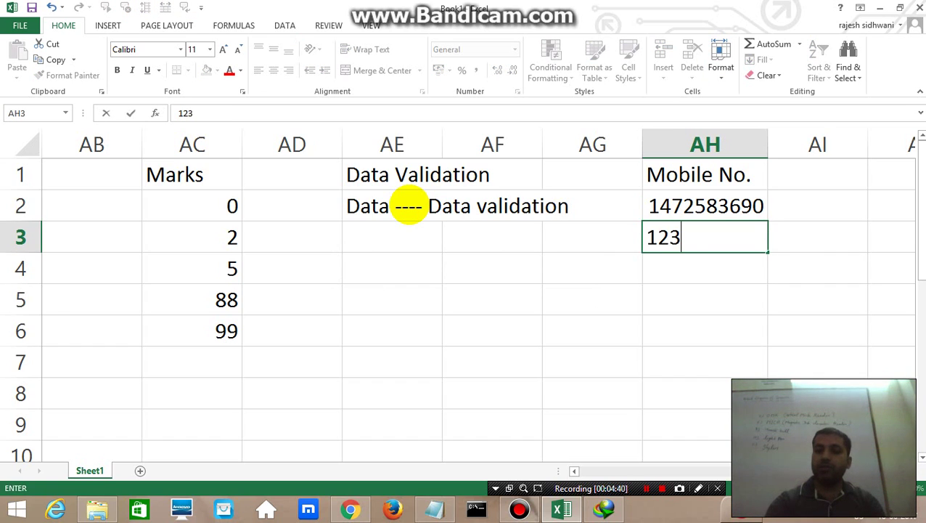
pyautogui.write('4567899')
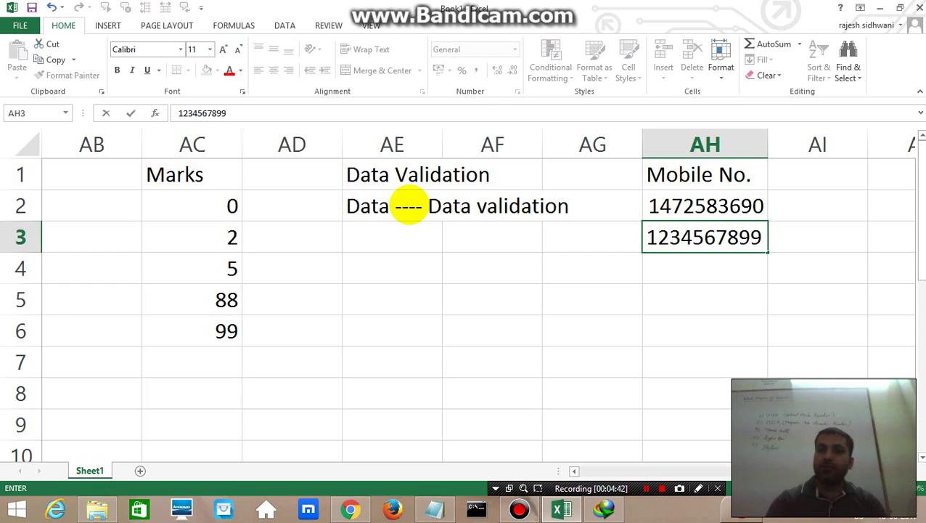
pyautogui.press('BackSpace')
pyautogui.write('0')
pyautogui.press('Return')
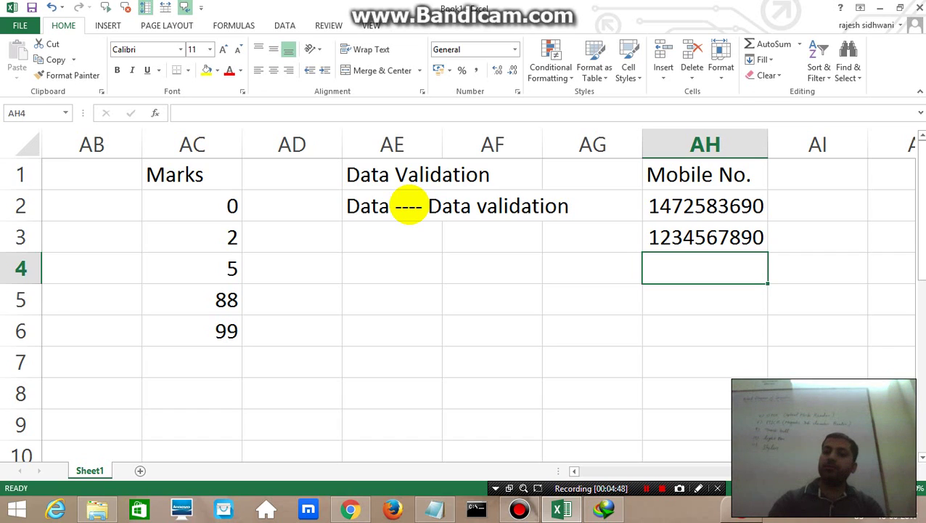
# Step: Test the text length rule by trying to enter an eleven-digit number in cell AH4, and abandon the entry
pyautogui.write('14725836')
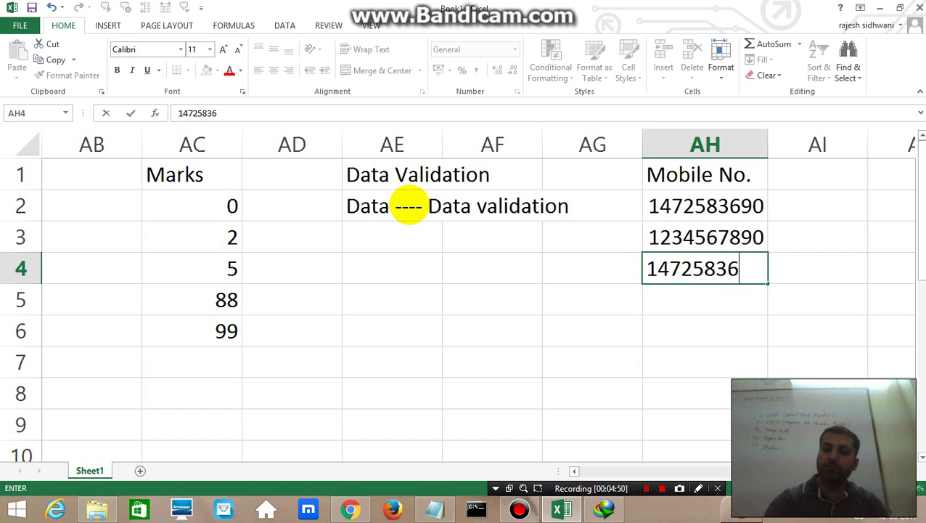
pyautogui.write('921')
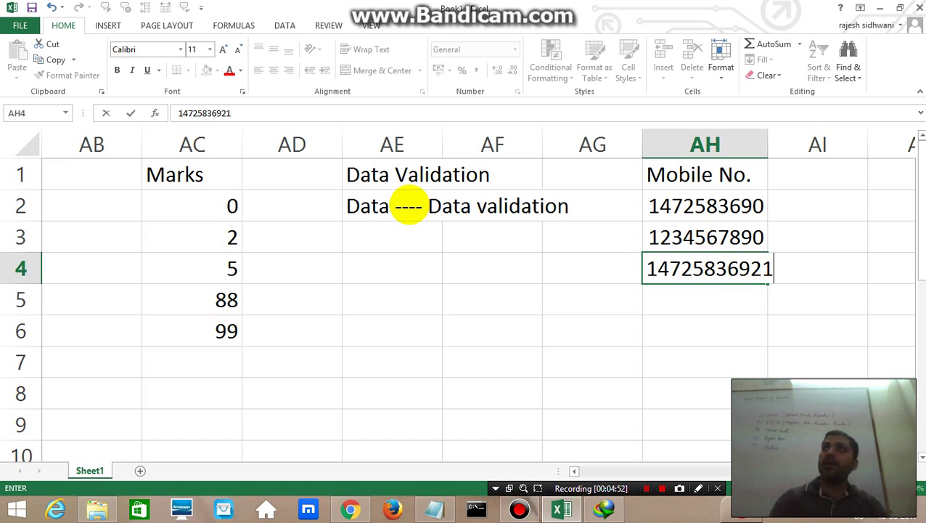
pyautogui.press('Return')
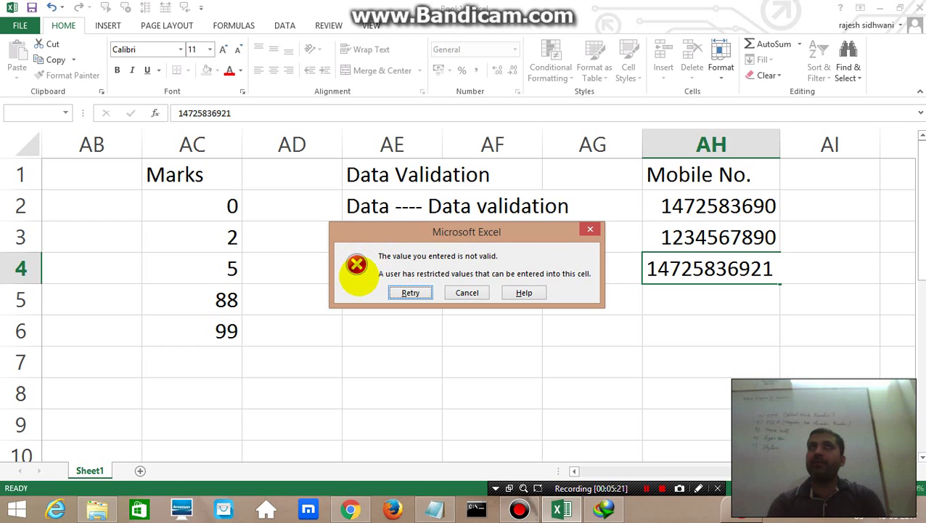
pyautogui.press('Escape')
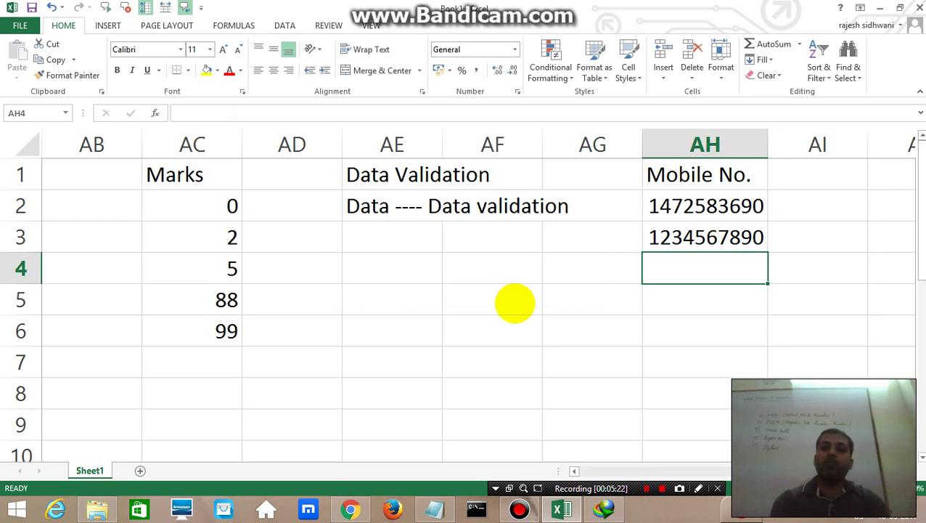
# Step: Give the Mobile No. column's data validation a Stop error alert titled "Please enter Mobile No."
pyautogui.hotkey('ctrl', 'space')
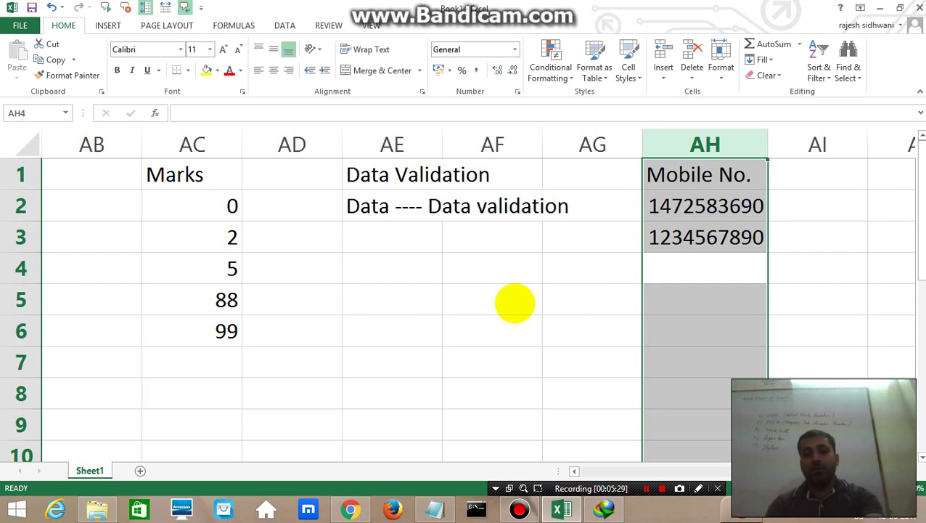
pyautogui.hotkey('alt', 'd')
pyautogui.press('l')
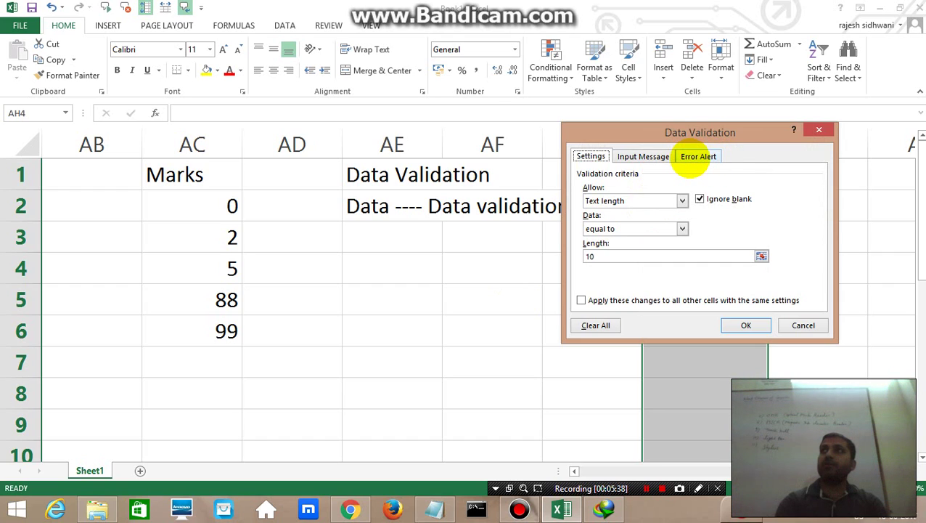
pyautogui.click(697, 157)
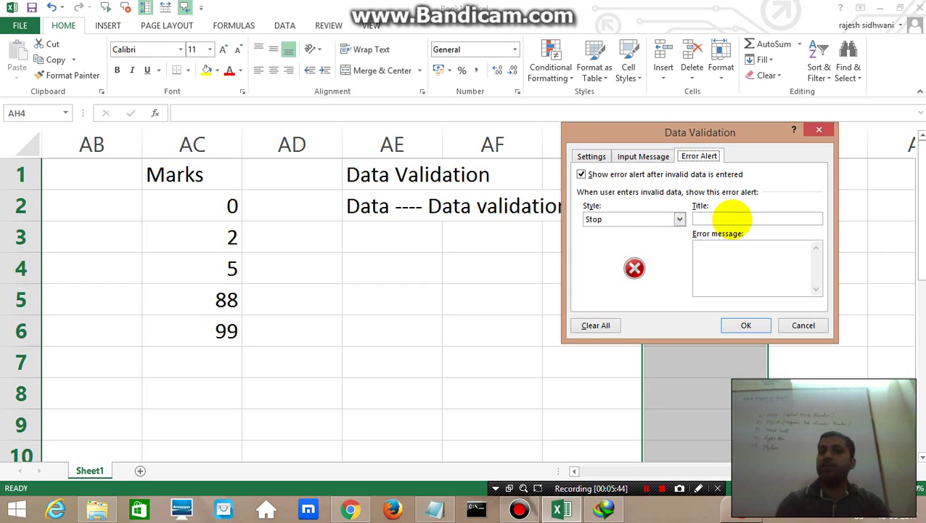
pyautogui.click(731, 217)
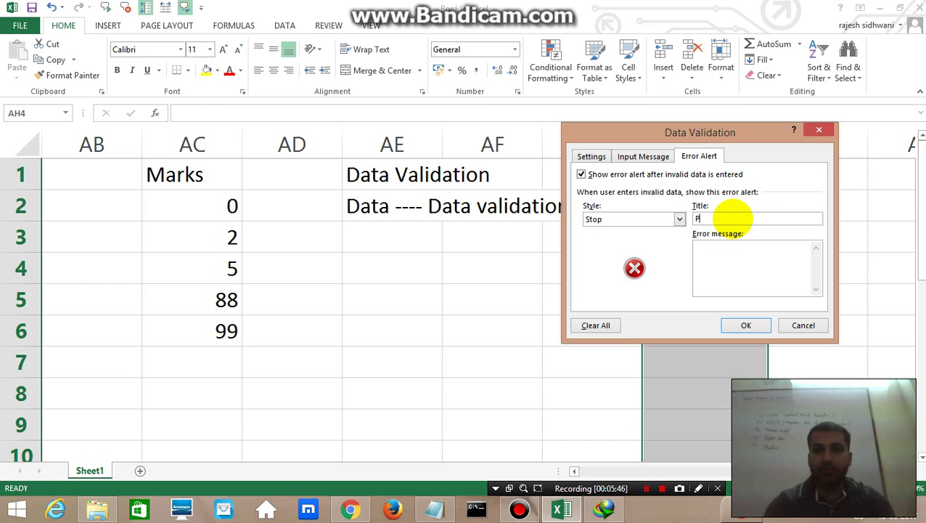
pyautogui.write('Please ')
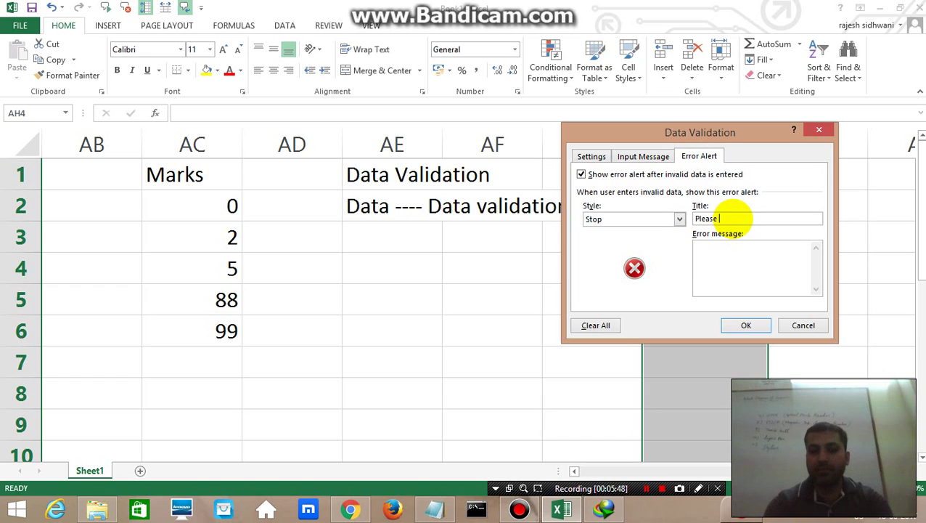
pyautogui.write('enter')
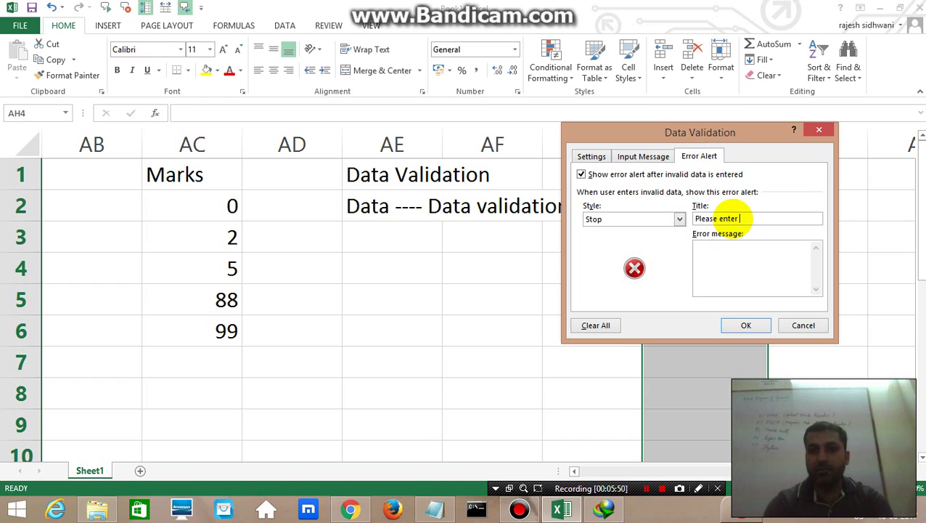
pyautogui.write(' ob')
pyautogui.press('BackSpace')
pyautogui.write('Mboli')
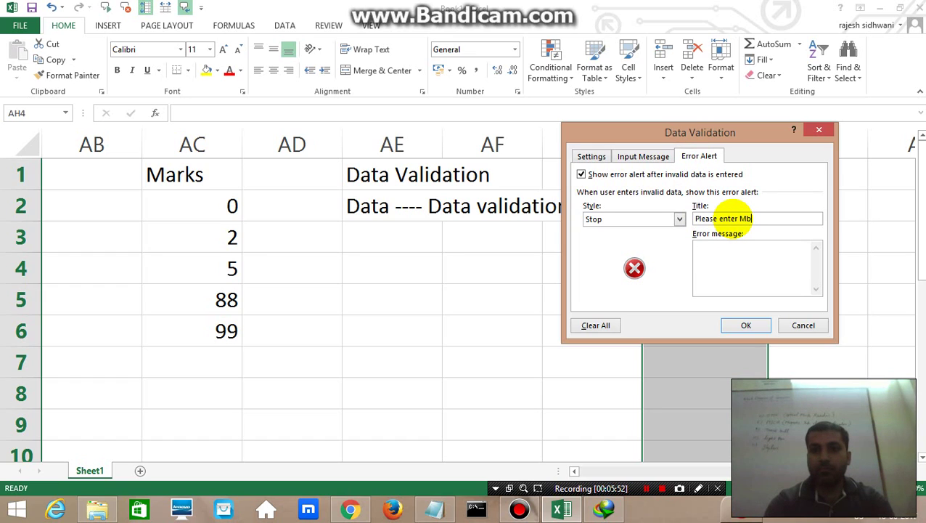
pyautogui.press('BackSpace')
pyautogui.write('ob')
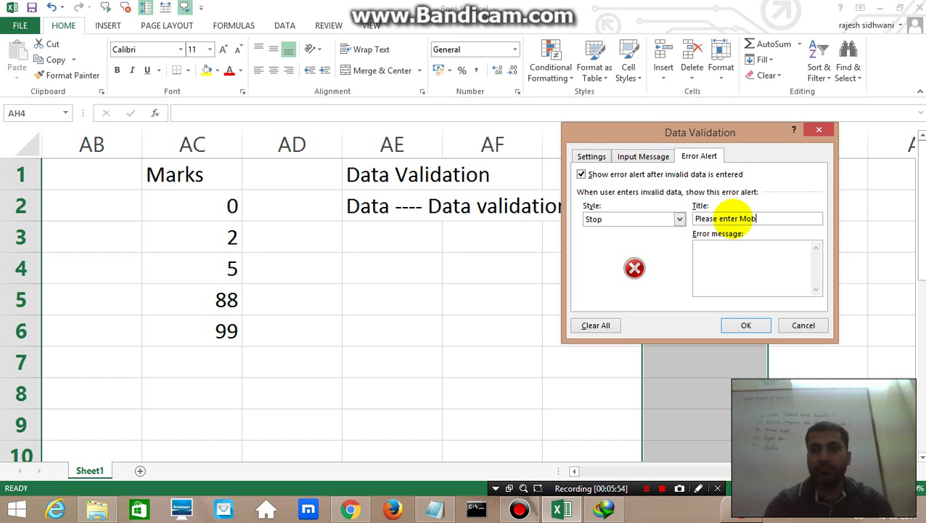
pyautogui.write('ile No.')
pyautogui.press('Tab')
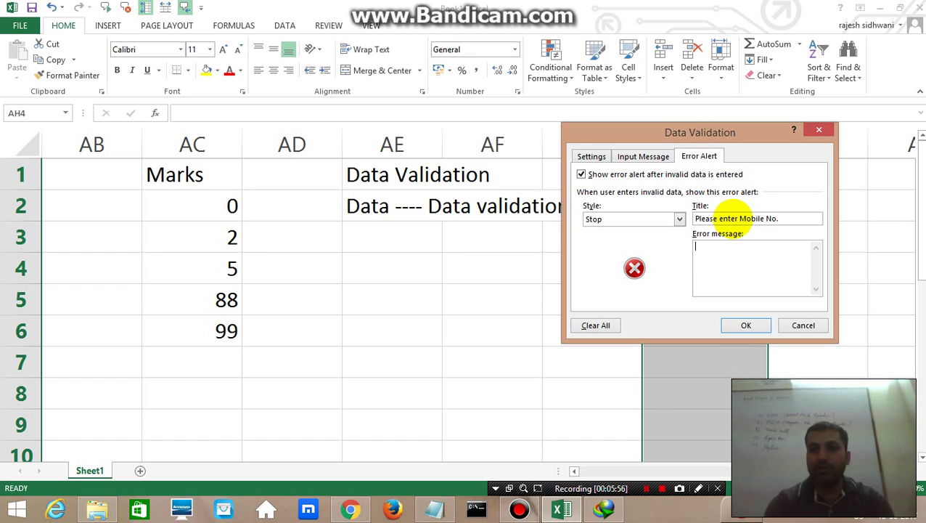
# Step: Set the alert's error message to "Mobile No. should be 10 digit" and apply the validation settings
pyautogui.write('Mobil')
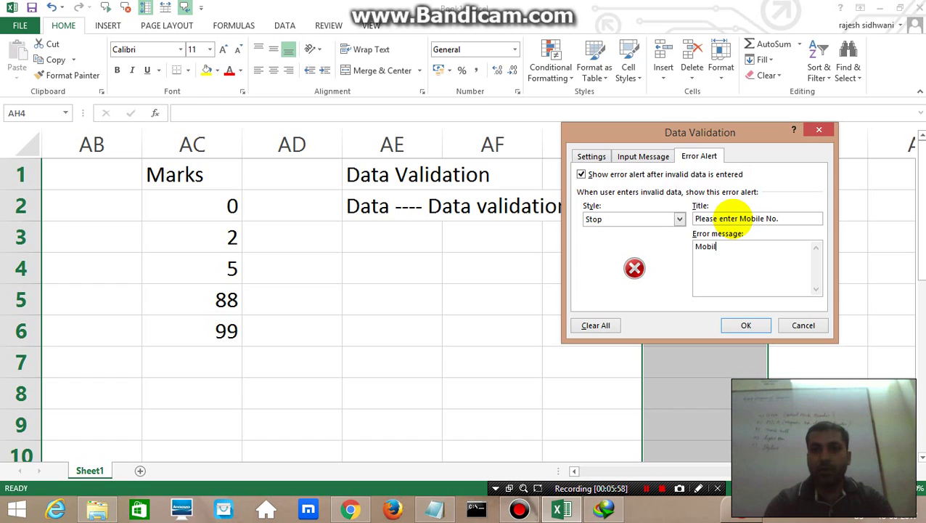
pyautogui.write('e No. should')
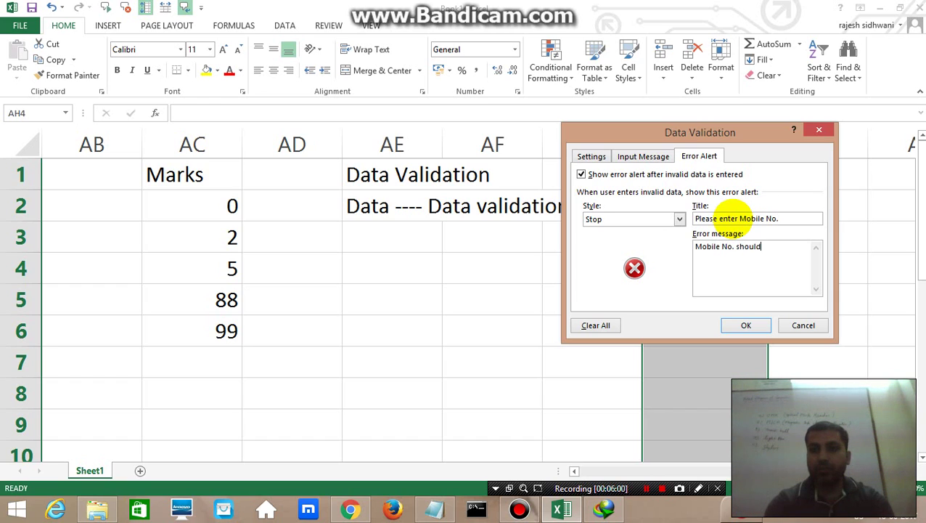
pyautogui.write(' be 1')
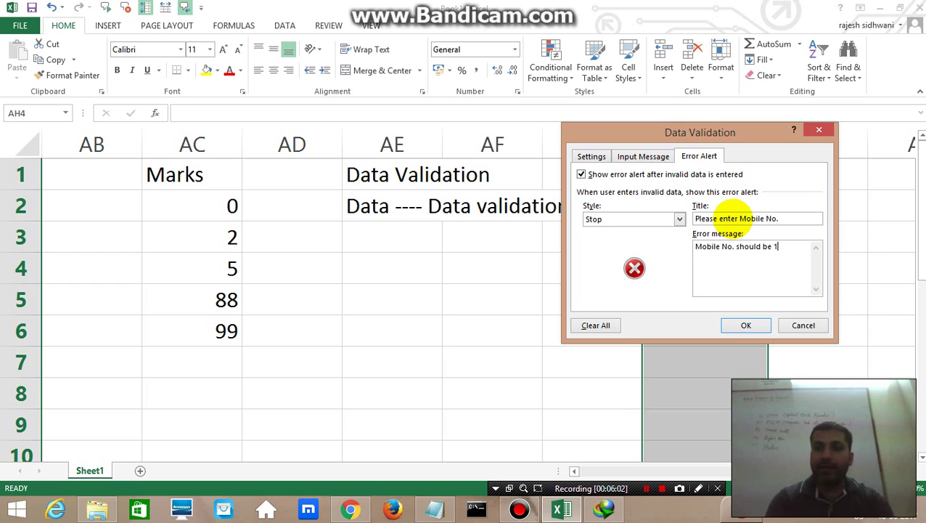
pyautogui.write('0 digit')
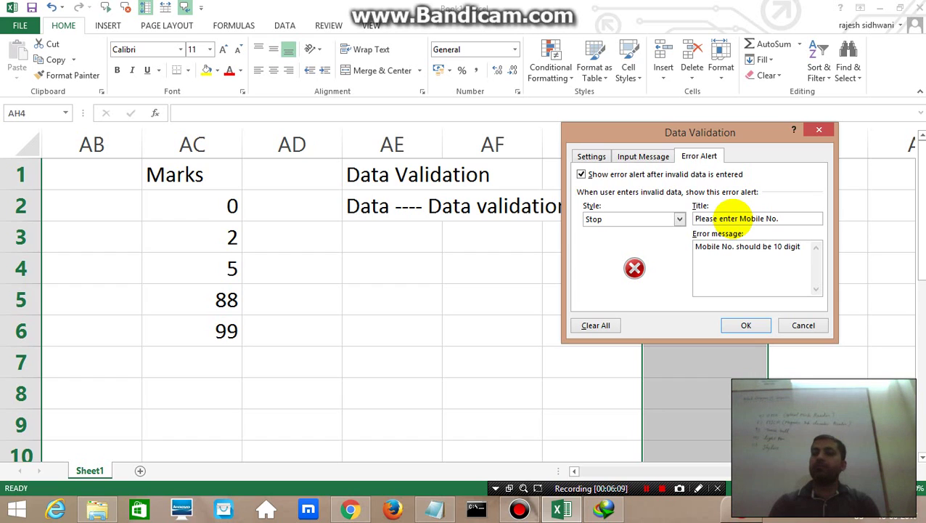
pyautogui.click(744, 324)
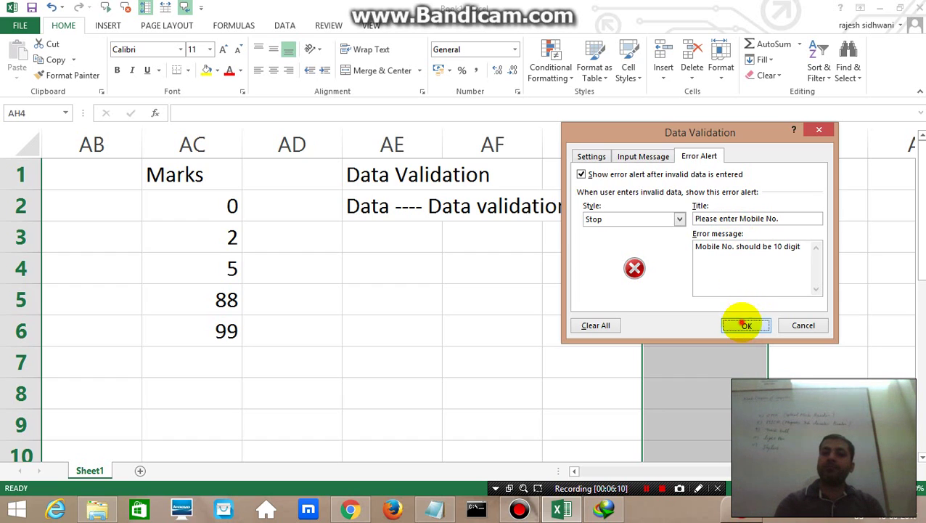
# Step: Test the custom error alert by trying to enter 1254 in cell AH4, and abandon the entry
pyautogui.click(707, 269)
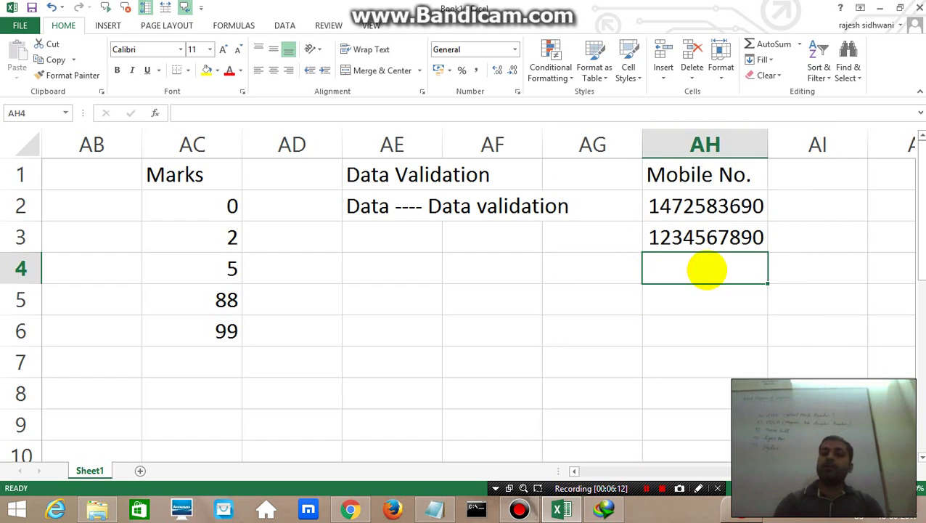
pyautogui.write('1254')
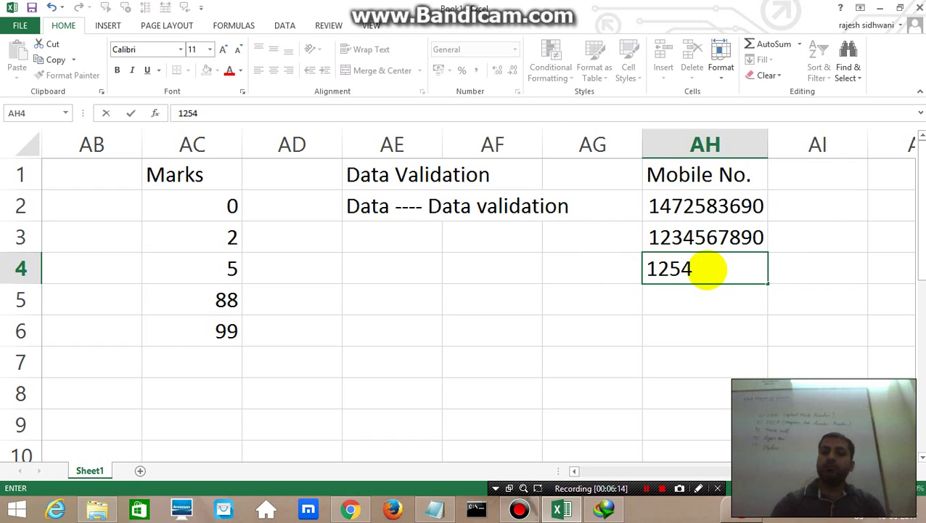
pyautogui.press('Return')
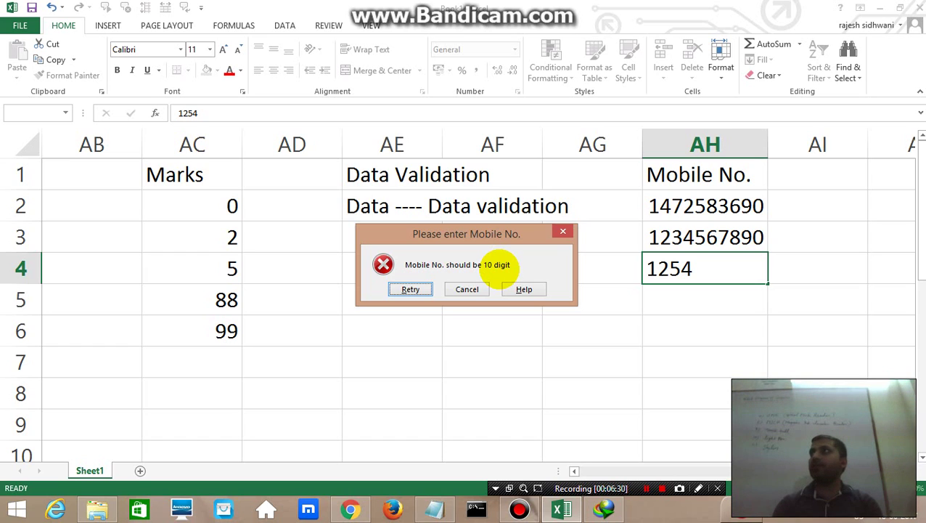
pyautogui.press('Escape')
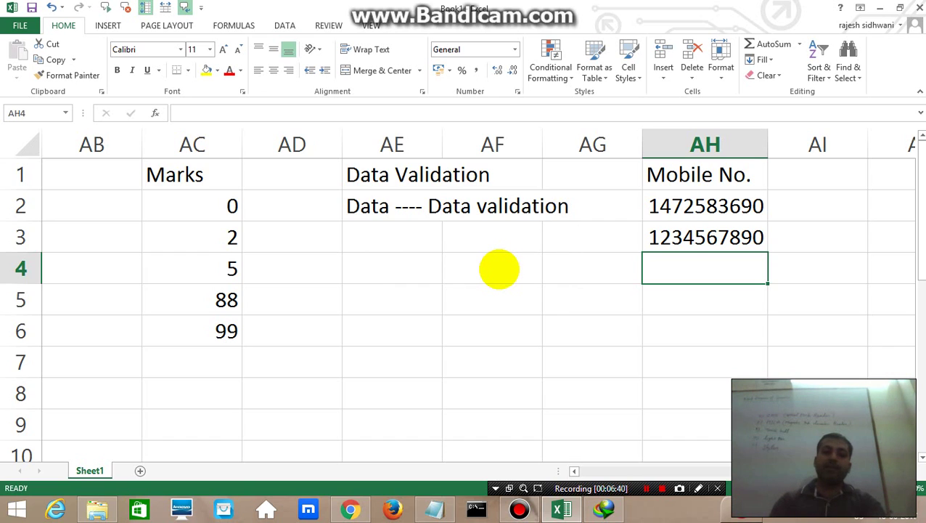
# Step: Add an input message to the Mobile No. column's validation with the title "please enter mobile no." and the text "10 digit"
pyautogui.hotkey('ctrl', 'space')
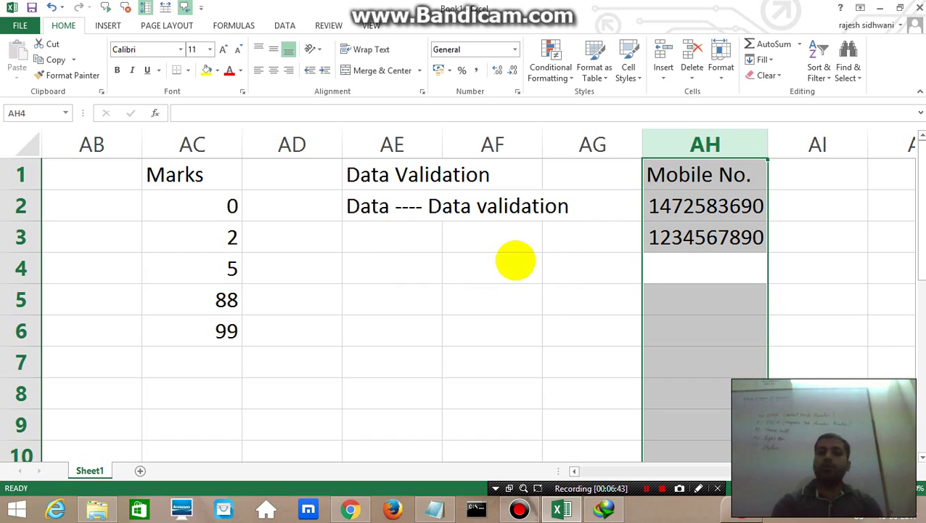
pyautogui.hotkey('alt', 'd')
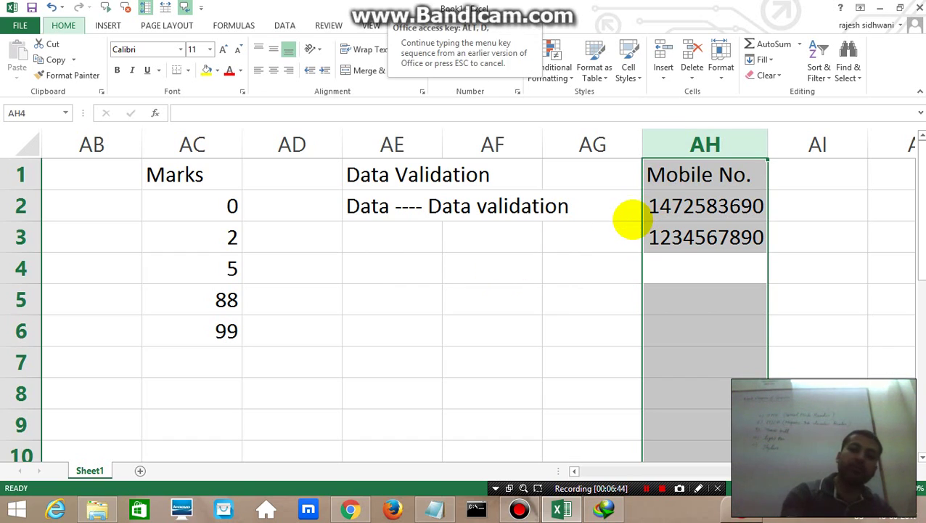
pyautogui.press('l')
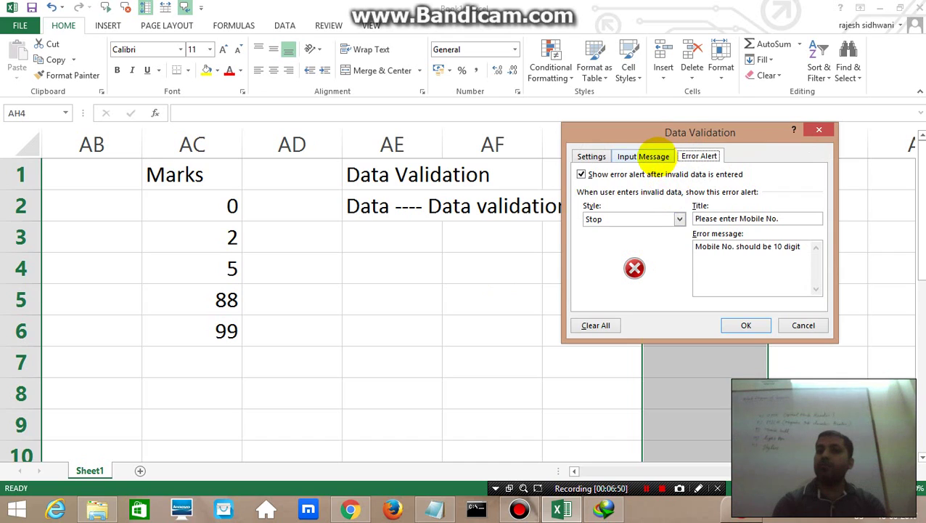
pyautogui.click(654, 156)
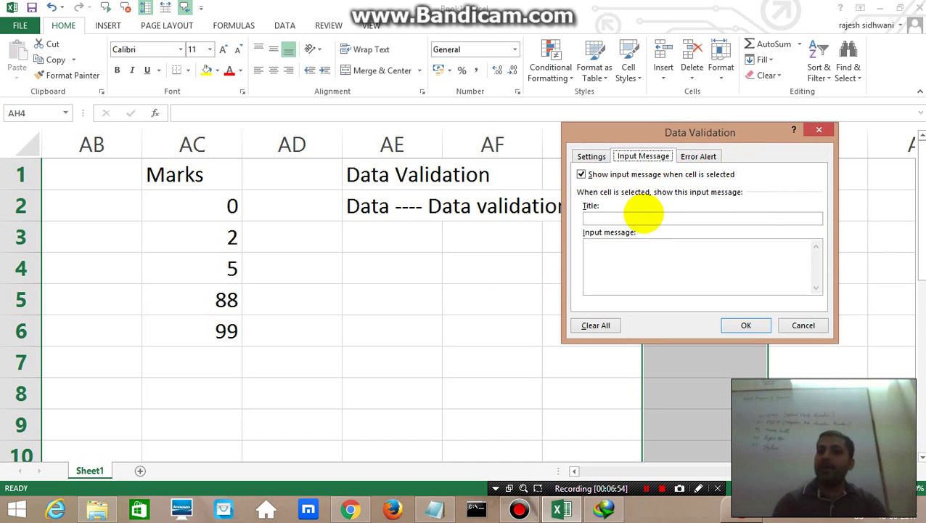
pyautogui.click(643, 216)
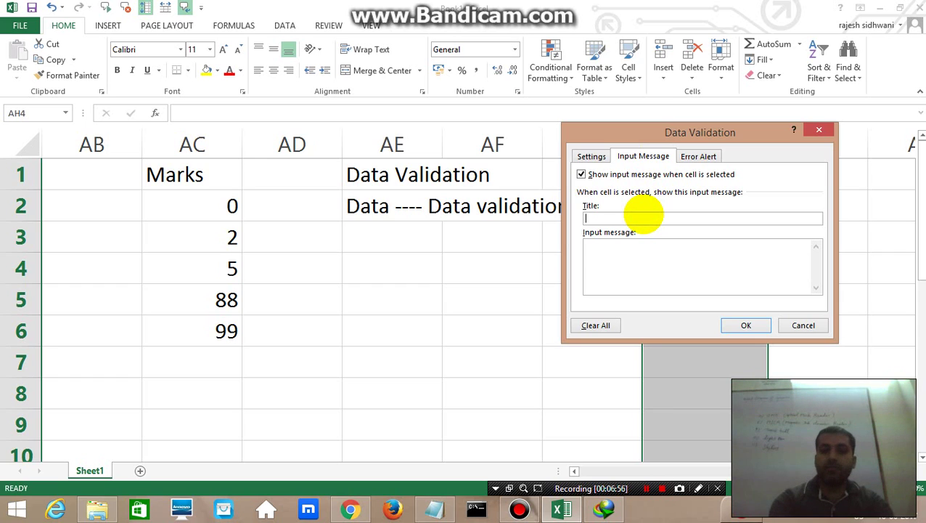
pyautogui.write('please enter')
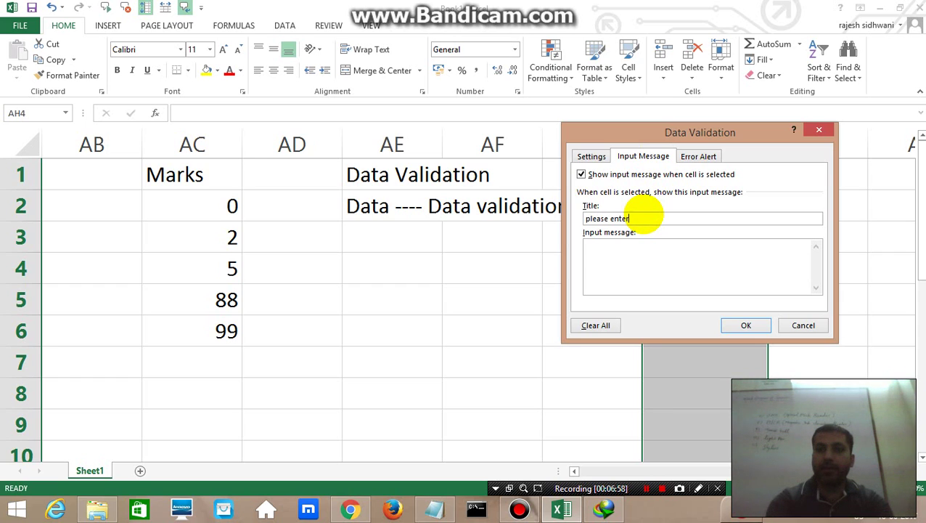
pyautogui.write(' mobile no.')
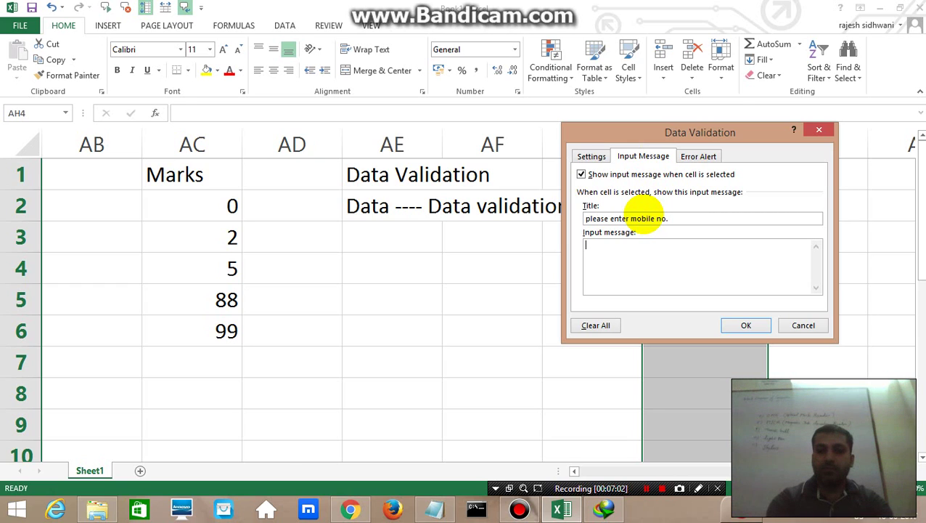
pyautogui.write('1')
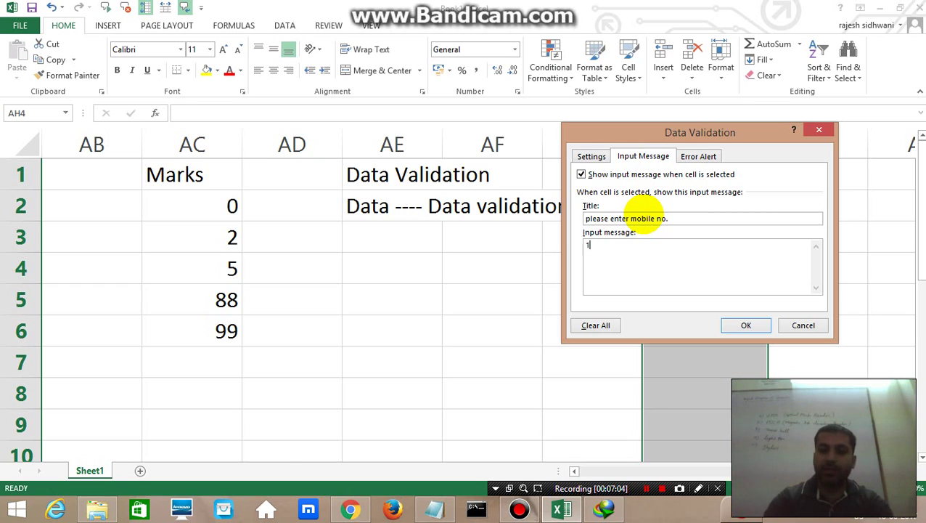
pyautogui.write('0 digit')
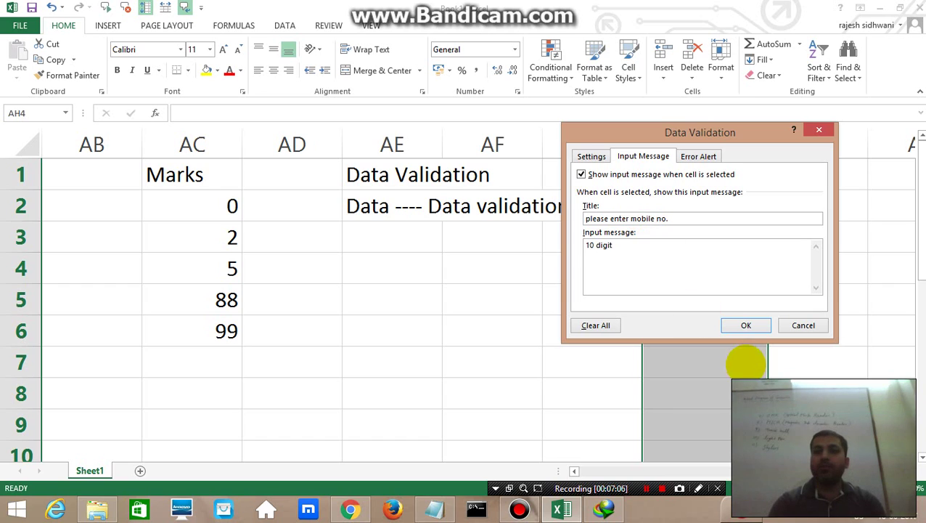
pyautogui.click(751, 327)
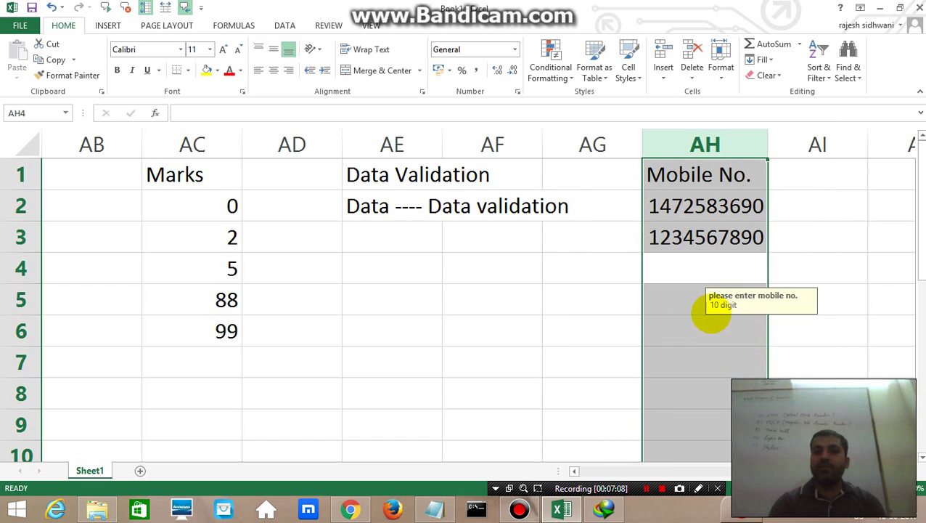
# Step: Check the input message by selecting different cells in the Mobile No. column and cells outside it
pyautogui.click(700, 301)
pyautogui.press('Down')
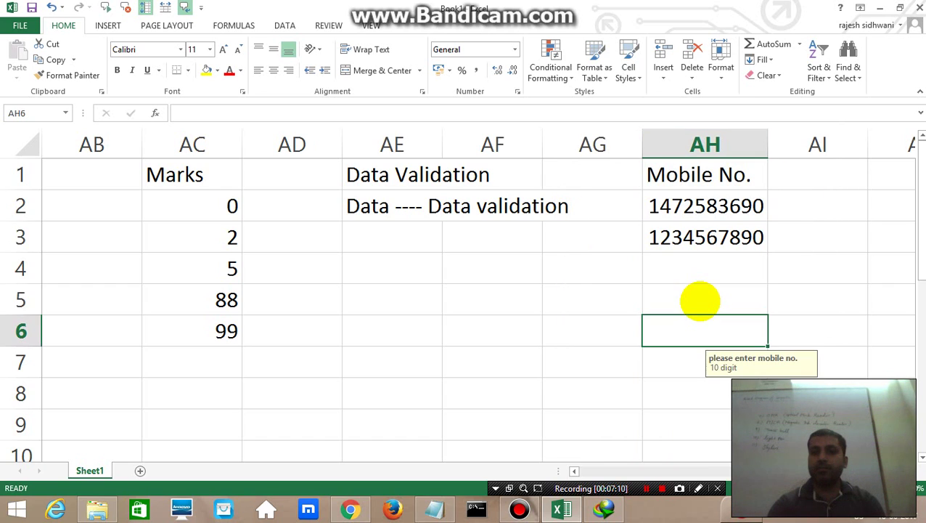
pyautogui.press('Up')
pyautogui.press('Up')
pyautogui.press('Down')
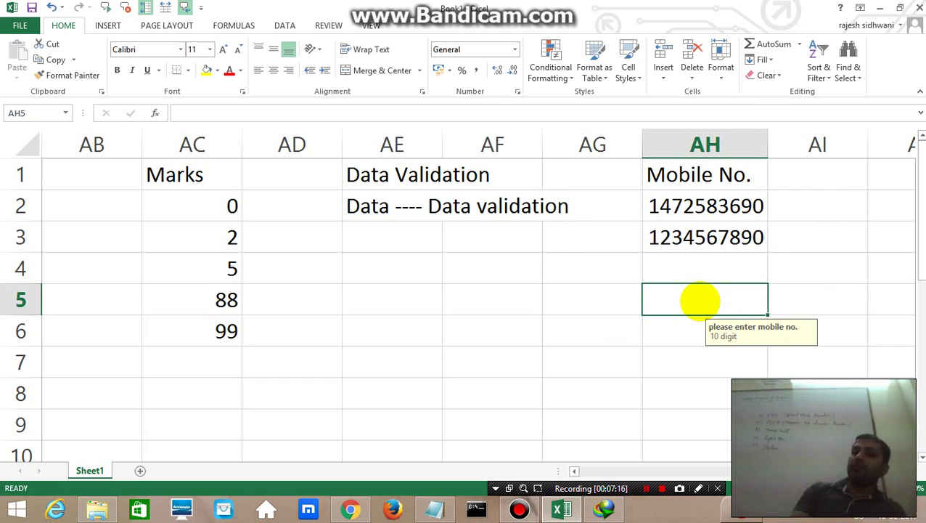
pyautogui.press('Down')
pyautogui.press('Down')
pyautogui.press('Down')
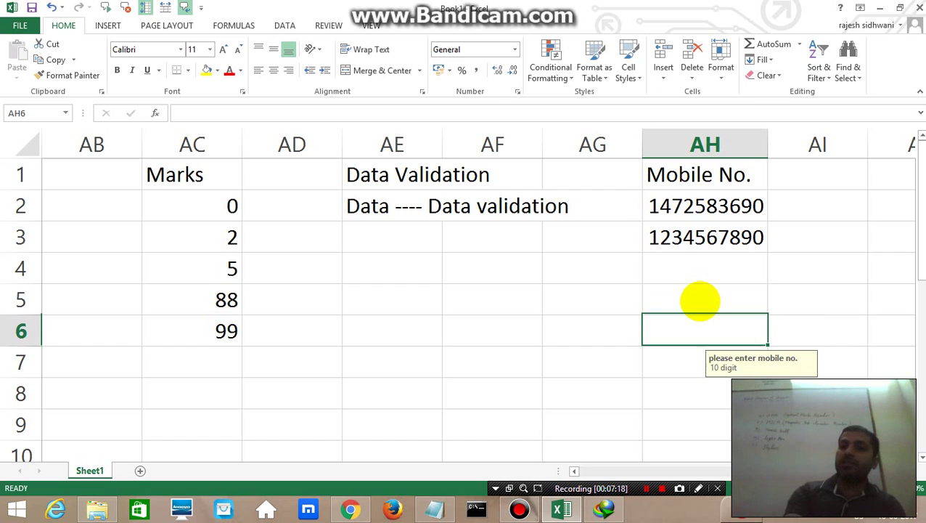
pyautogui.press('Up')
pyautogui.press('Up')
pyautogui.press('Left')
pyautogui.press('Left')
pyautogui.press('Left')
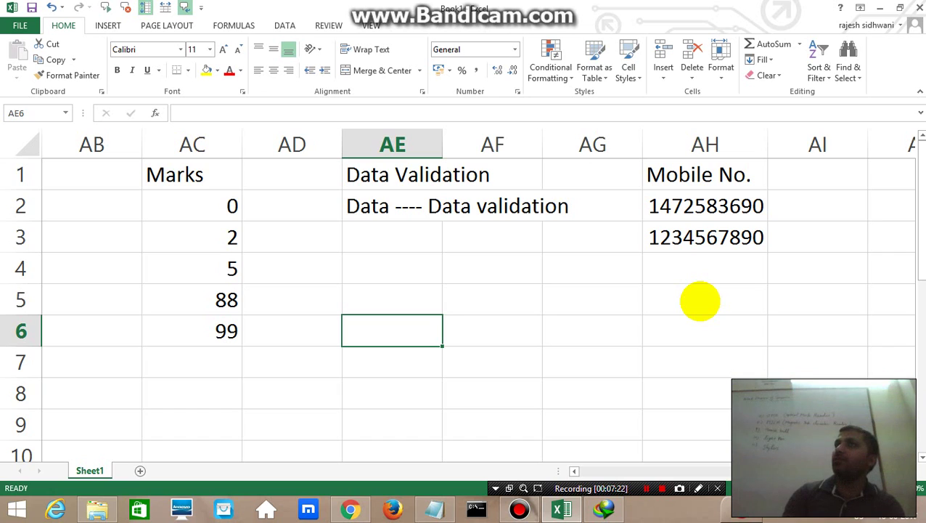
pyautogui.press('Right')
pyautogui.press('Right')
pyautogui.press('Right')
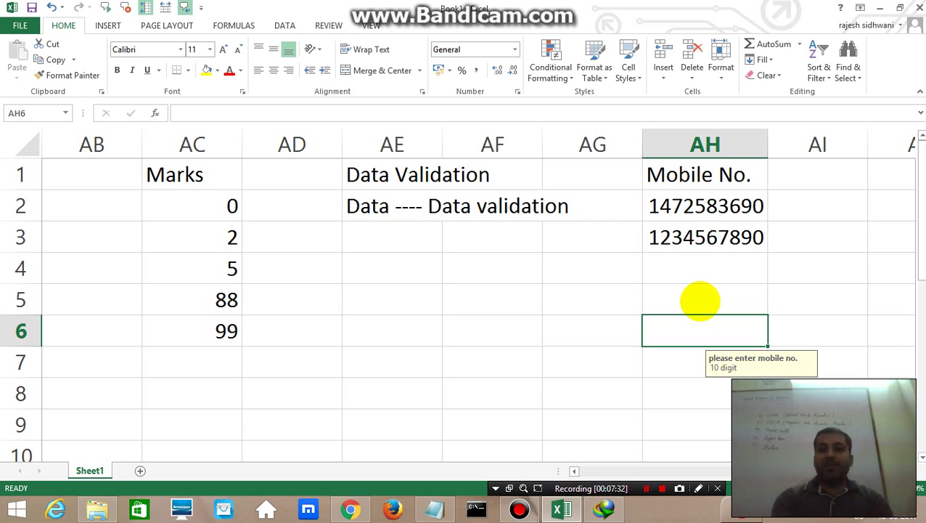
# Step: Test the Stop-style error alert by trying to enter 123456 in cell AH4, and abandon the entry
pyautogui.click(701, 300)
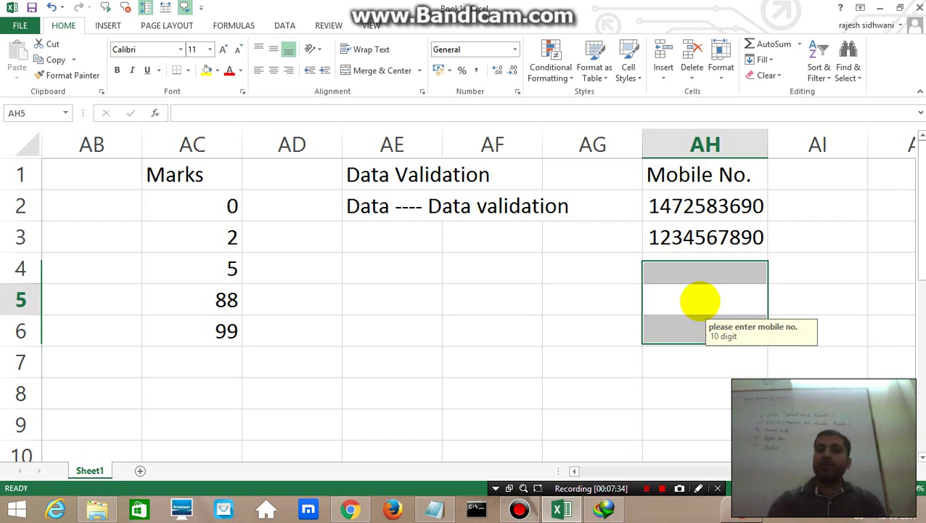
pyautogui.press('Up')
pyautogui.write('123456')
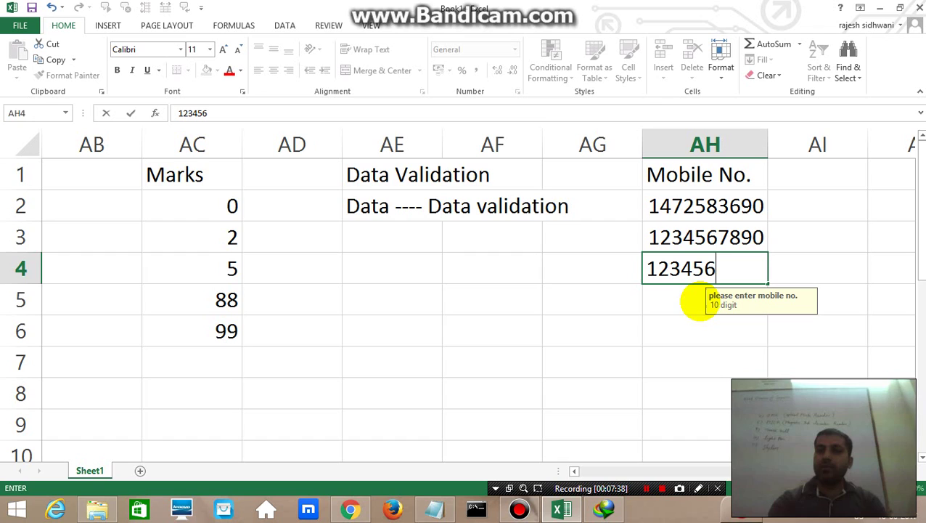
pyautogui.press('Return')
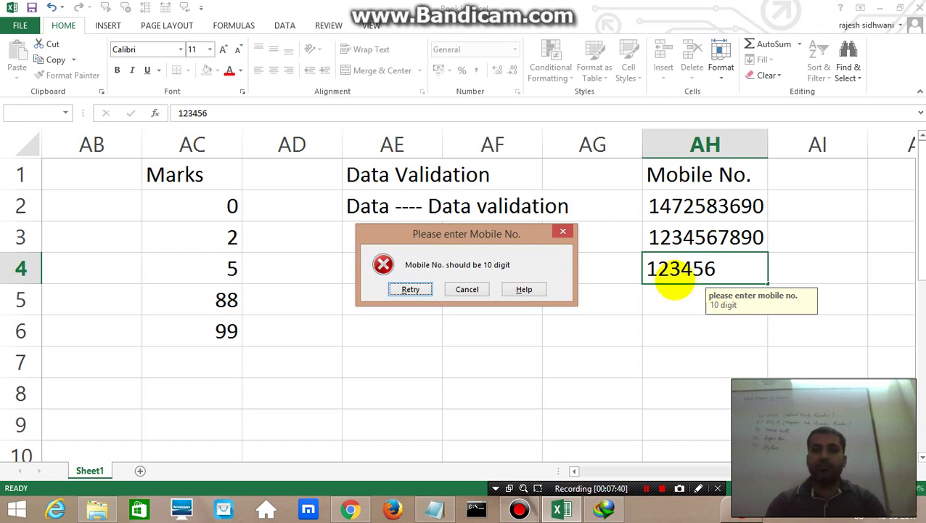
pyautogui.click(468, 288)
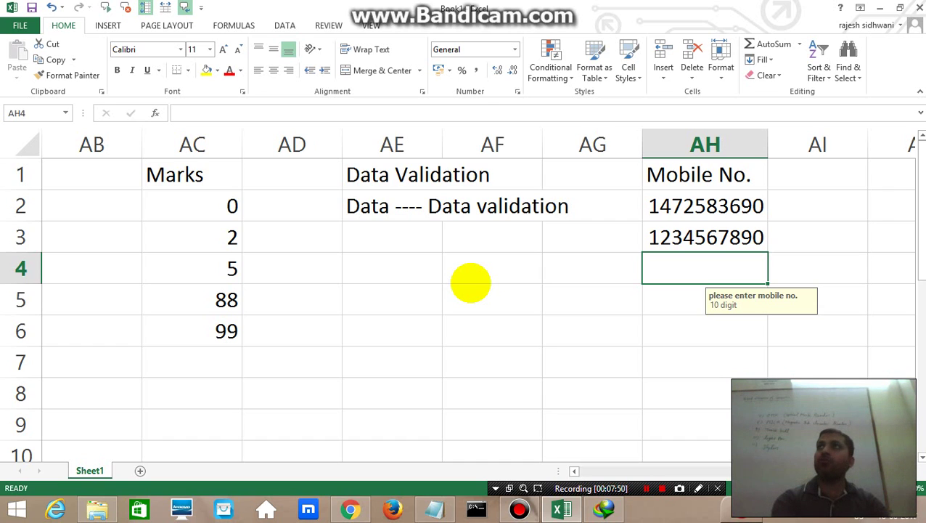
# Step: Change the error alert style for the whole Mobile No. column to Warning and apply the validation settings
pyautogui.hotkey('ctrl', 'space')
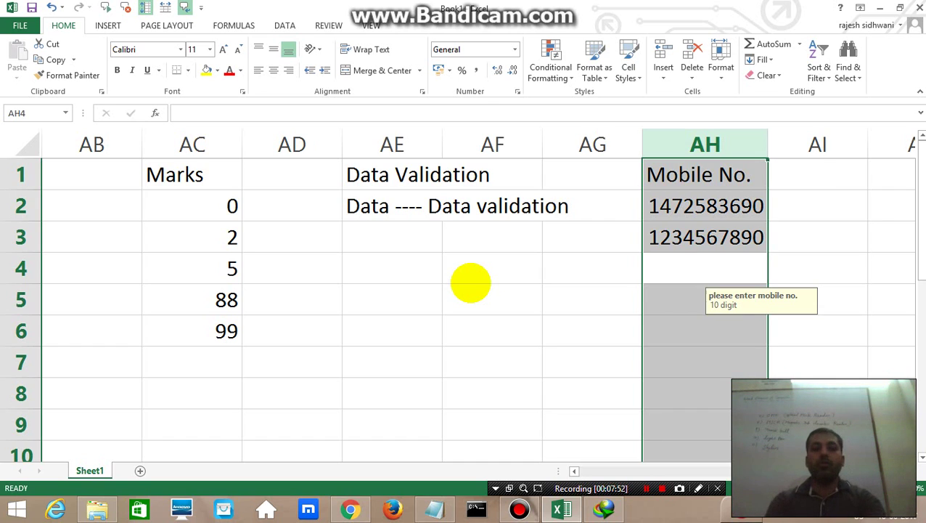
pyautogui.hotkey('alt', 'd')
pyautogui.press('l')
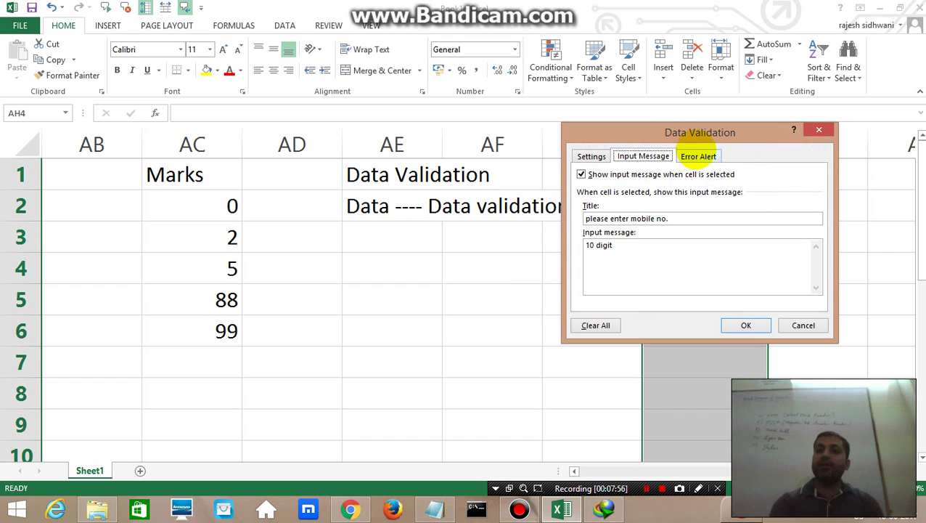
pyautogui.click(697, 151)
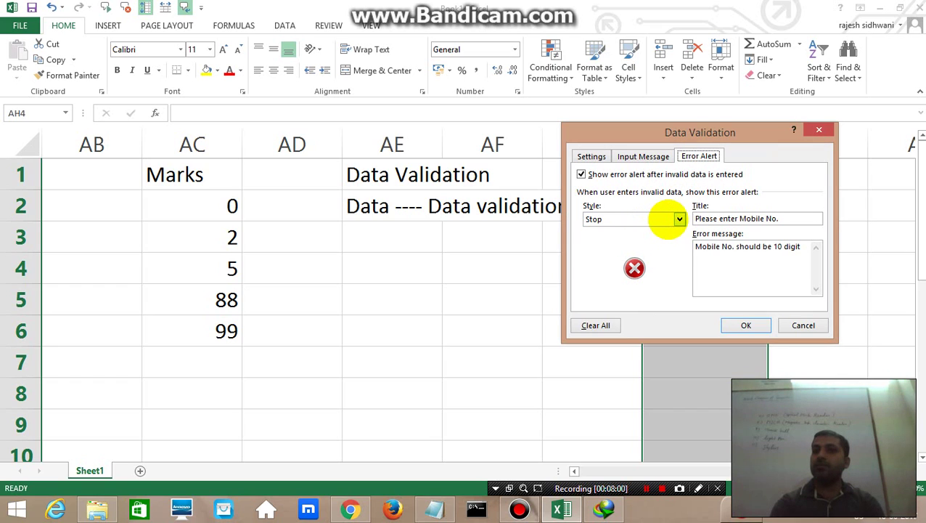
pyautogui.click(676, 218)
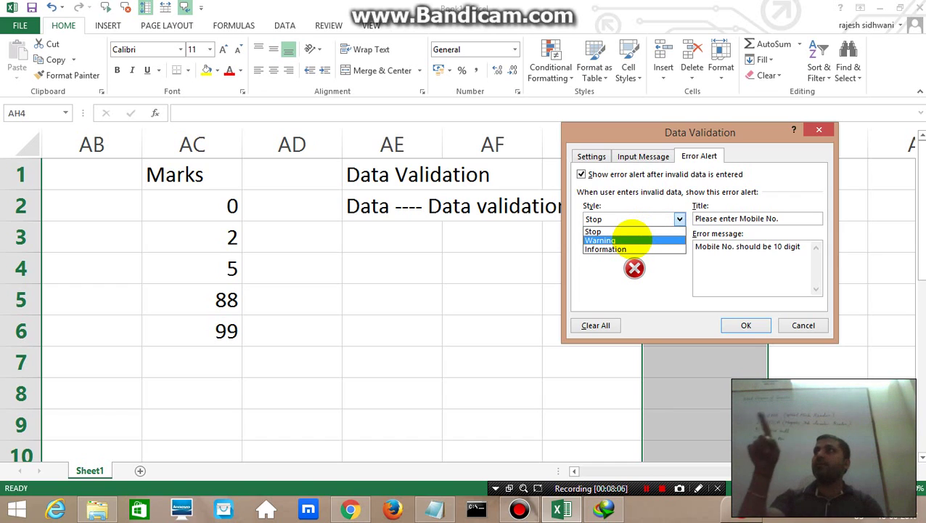
pyautogui.click(630, 240)
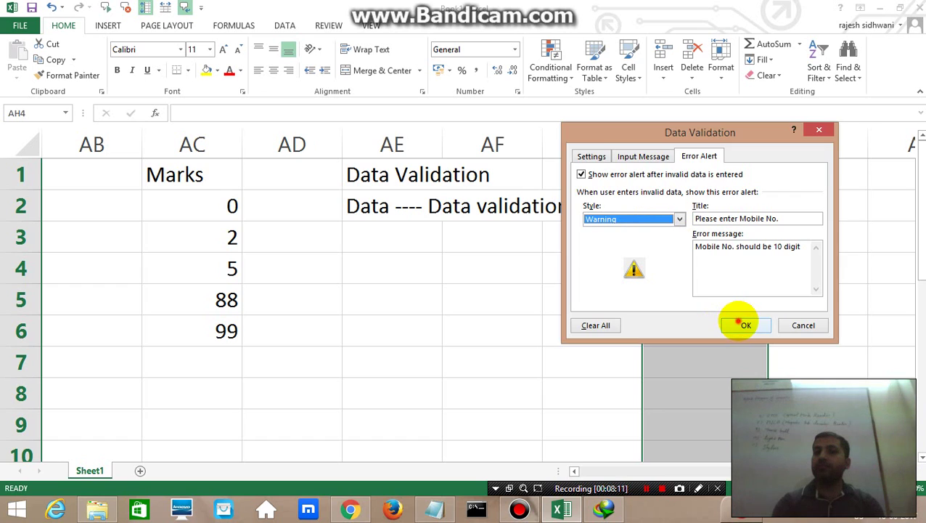
pyautogui.click(740, 323)
# Step: Enter a seven-digit mobile number in cell AH4 and choose to continue past the validation warning
pyautogui.doubleClick(698, 267)
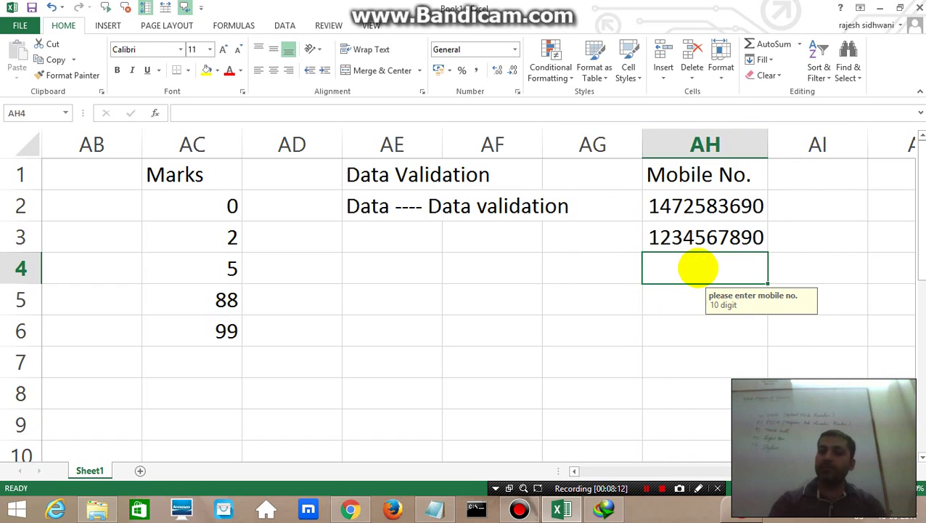
pyautogui.write('1254875')
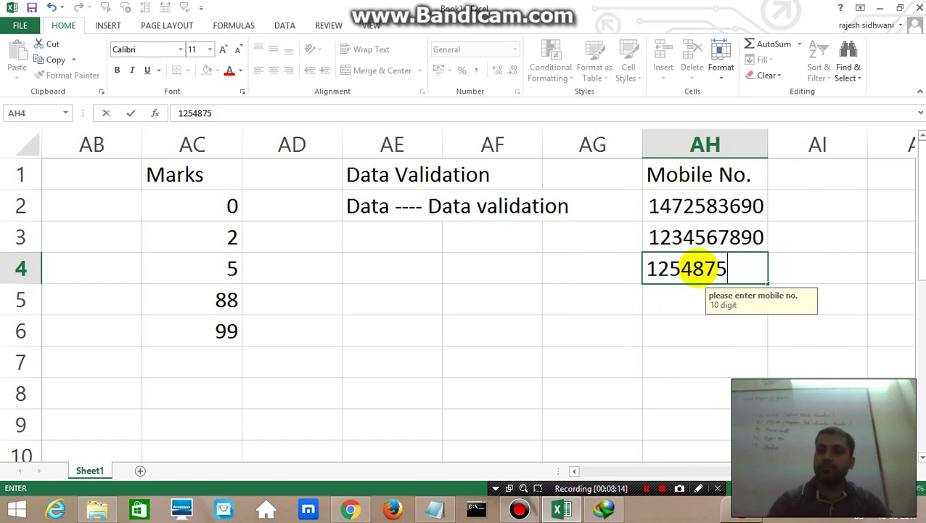
pyautogui.press('Return')
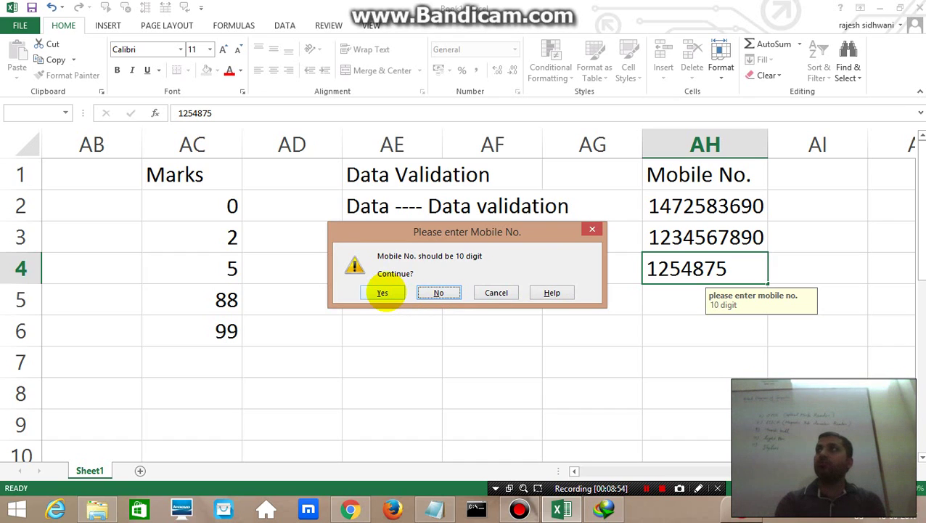
pyautogui.click(383, 292)
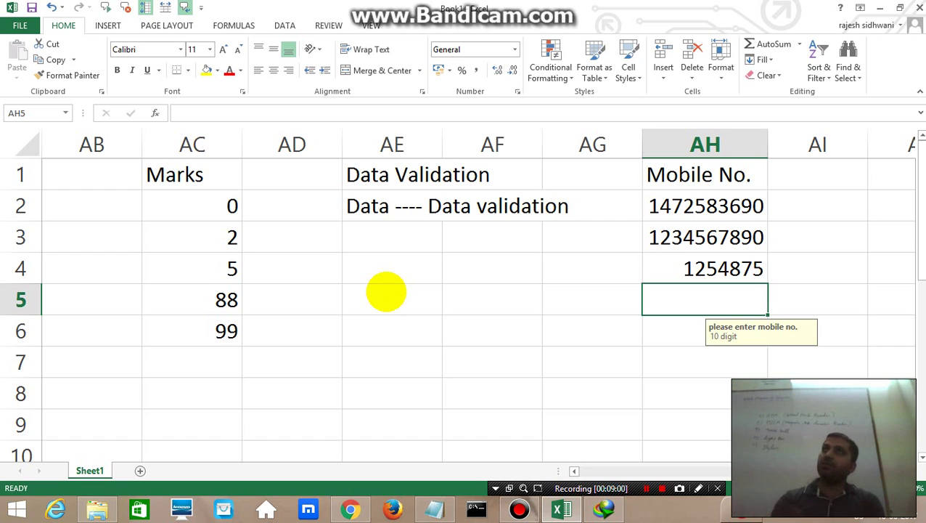
# Step: Enter 12548 in cell AH5, decline the warning's offer to continue, and extend the entry to a ten-digit mobile number
pyautogui.write('12548')
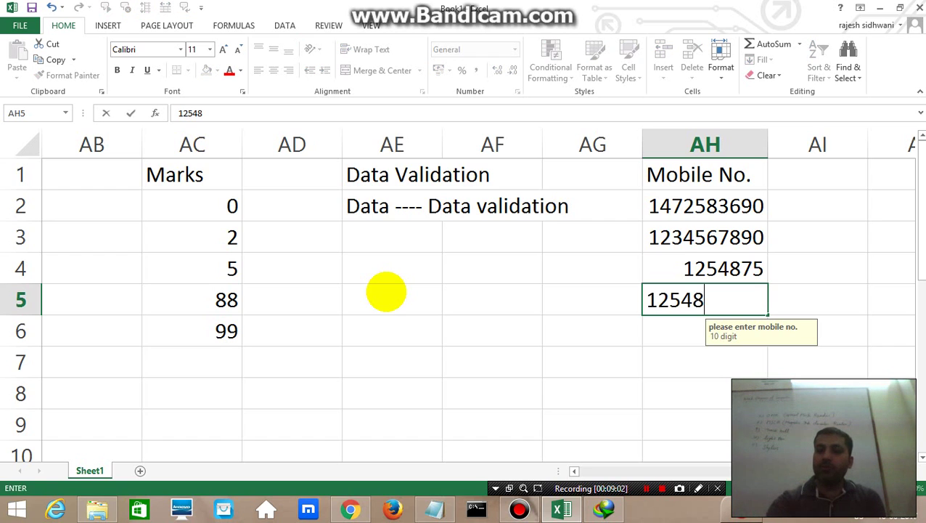
pyautogui.press('Return')
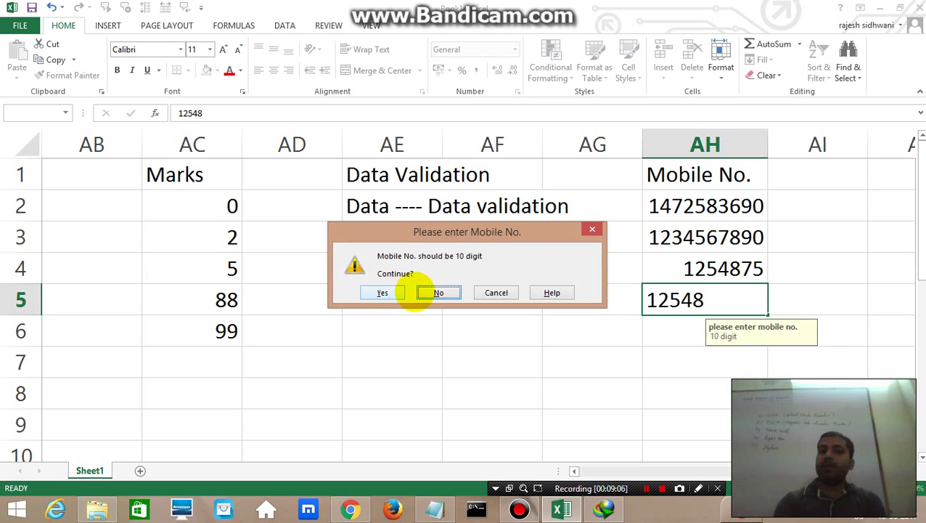
pyautogui.click(439, 293)
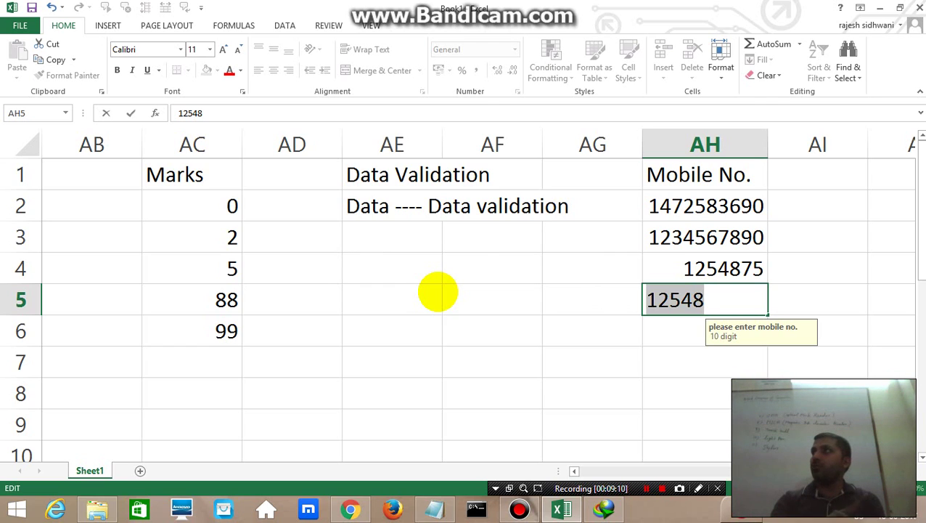
pyautogui.press('Right')
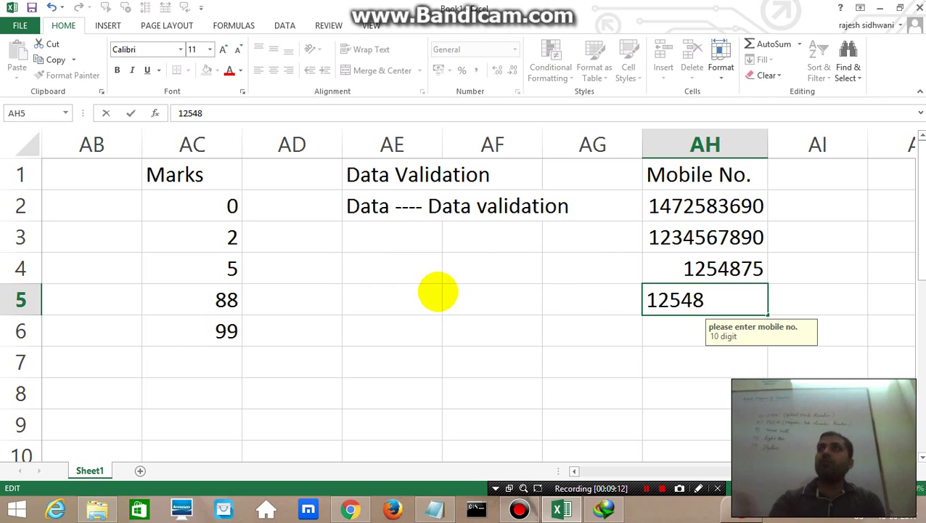
pyautogui.write('58749')
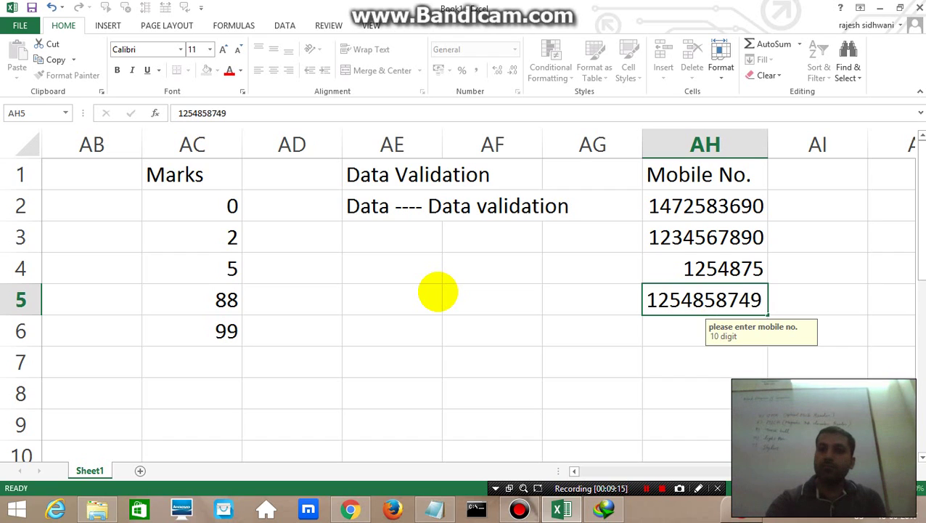
pyautogui.press('Return')
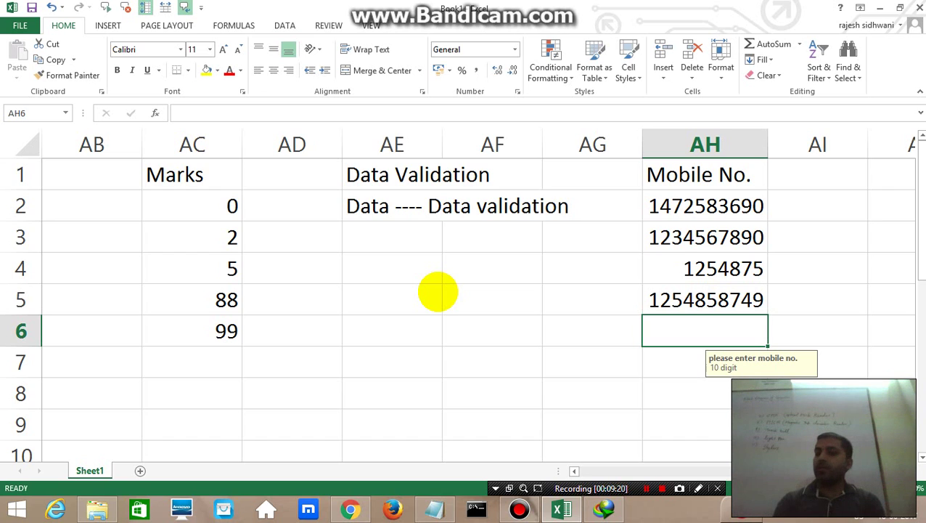
# Step: Try to enter 654656 in cell AH6 and cancel the entry at the validation warning
pyautogui.write('654656')
pyautogui.press('Return')
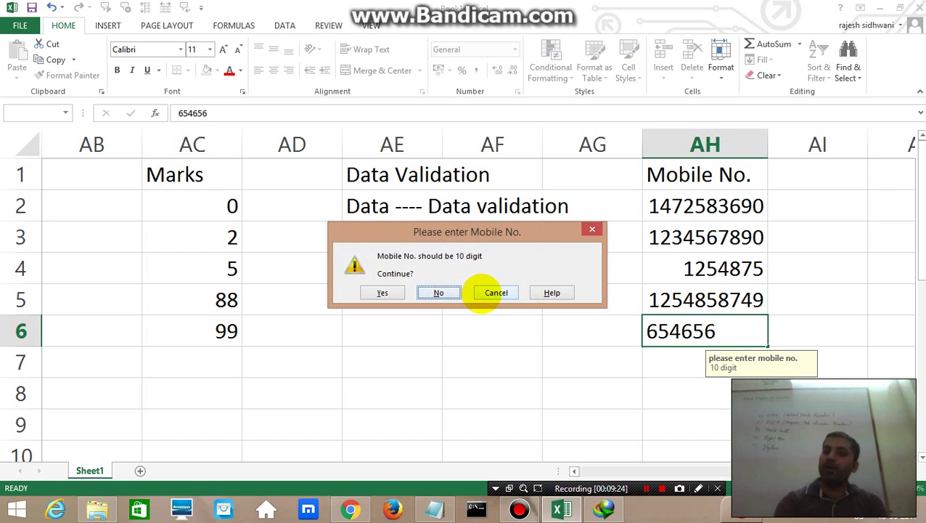
pyautogui.click(486, 293)
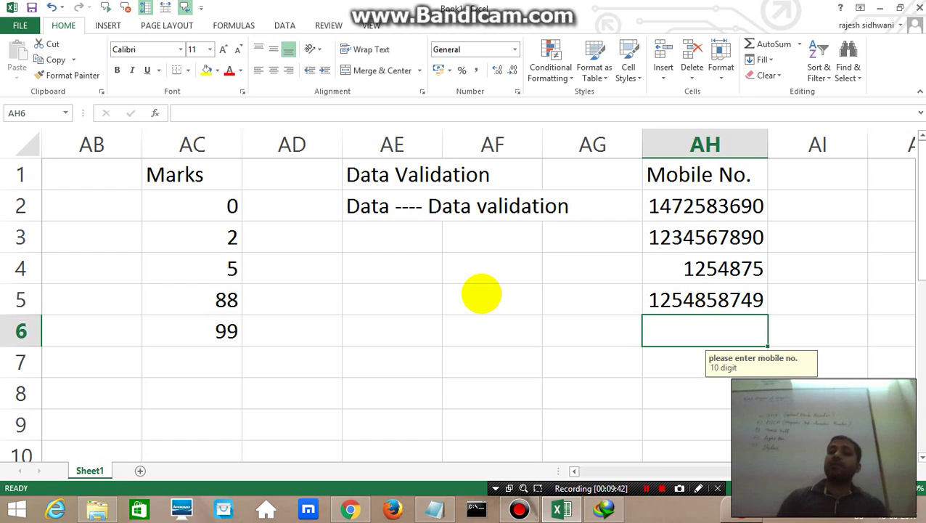
# Step: Set the error alert style for the whole Mobile No. column to Information
pyautogui.hotkey('ctrl', 'space')
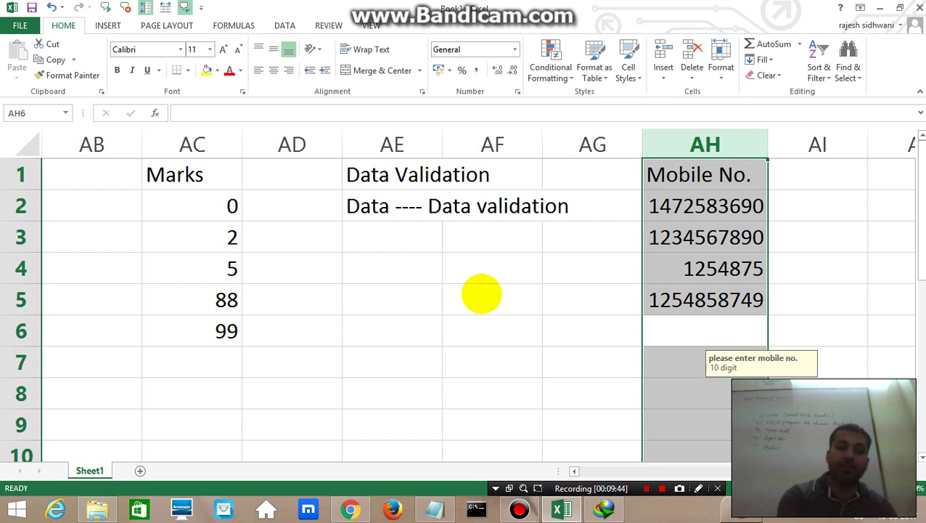
pyautogui.hotkey('alt', 'd')
pyautogui.press('l')
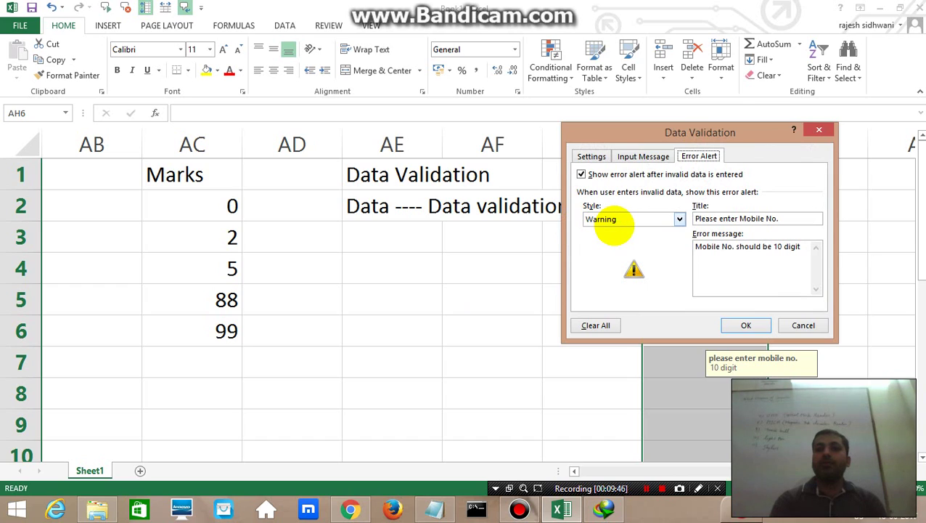
pyautogui.click(613, 221)
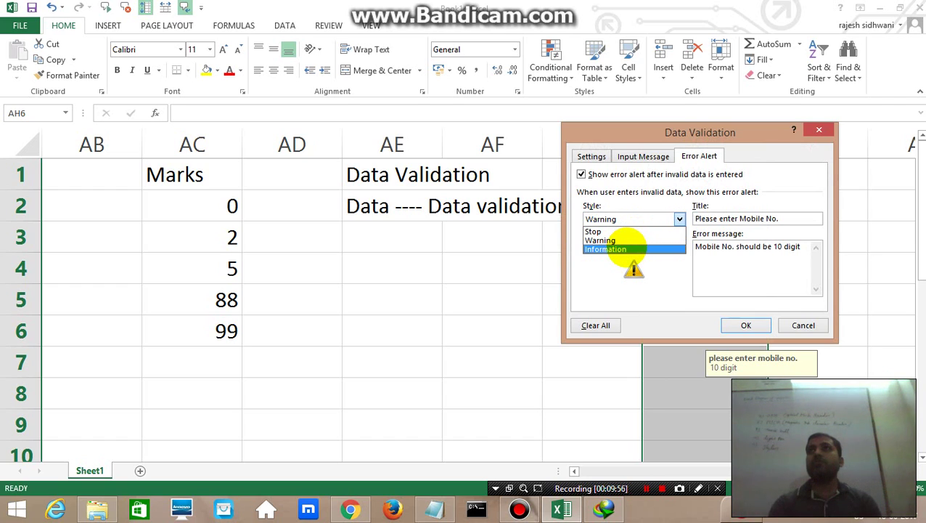
pyautogui.click(624, 248)
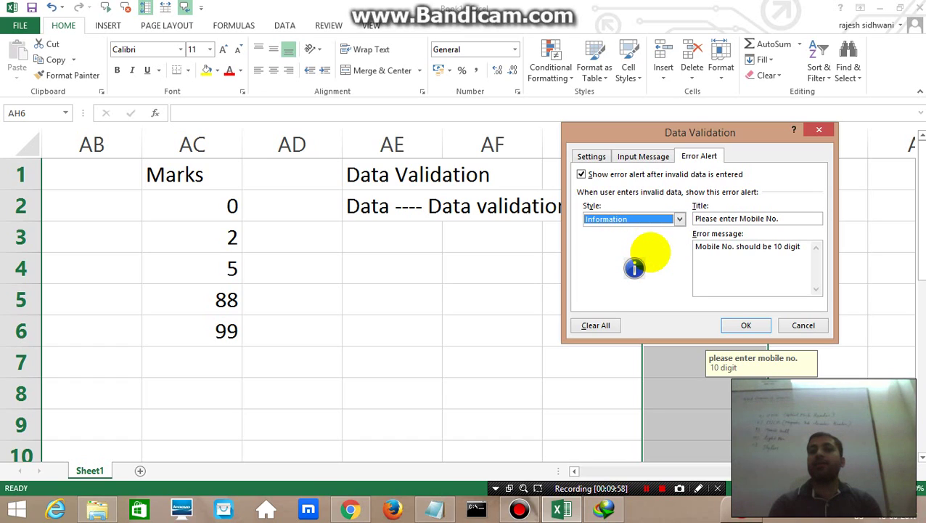